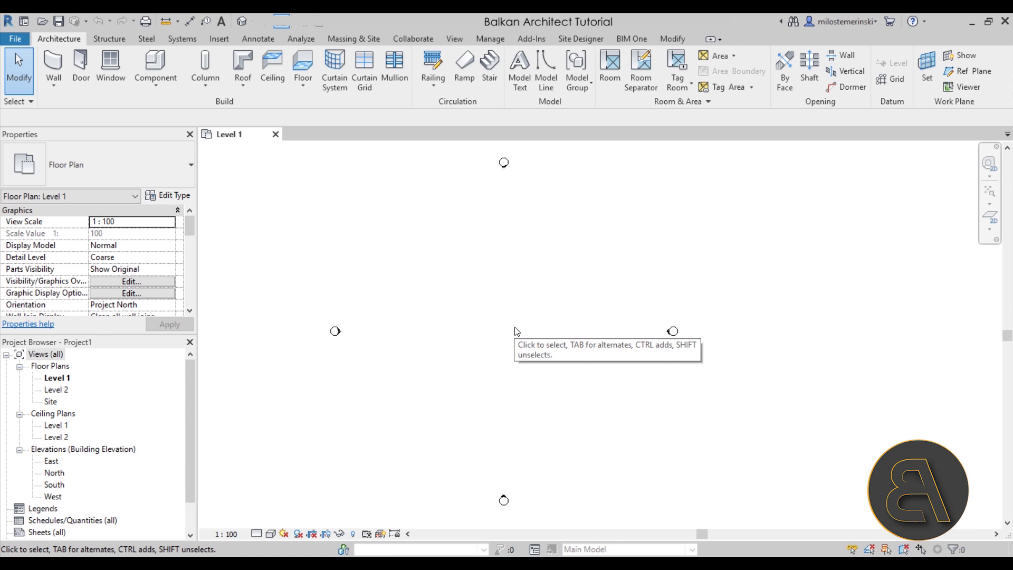
Start a new stair from Level 1 to Level 2 and review the available stair types and the current type's dimensions.
{"action": "left_click", "coordinate": [485, 65]}
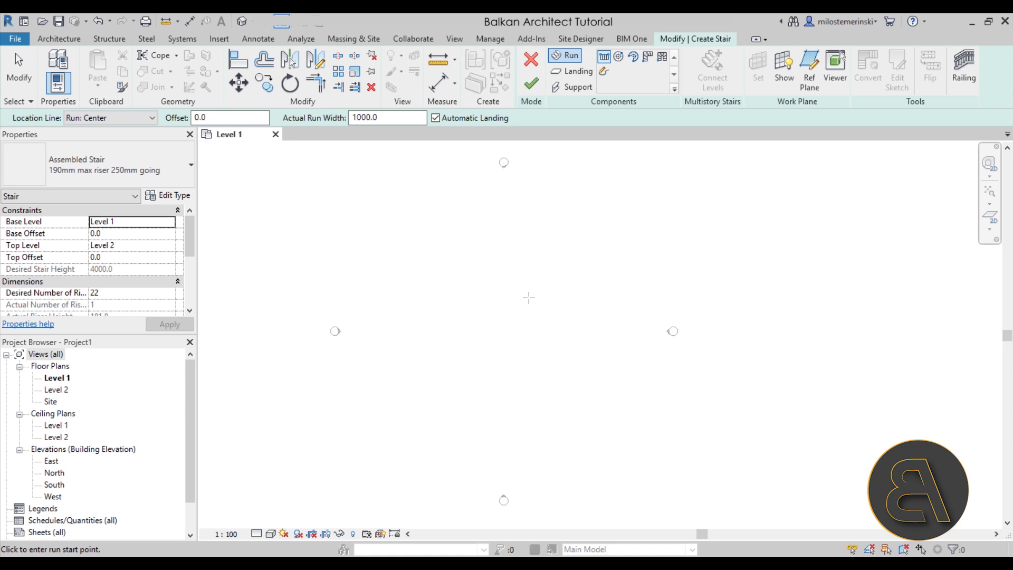
{"action": "left_click", "coordinate": [152, 174]}
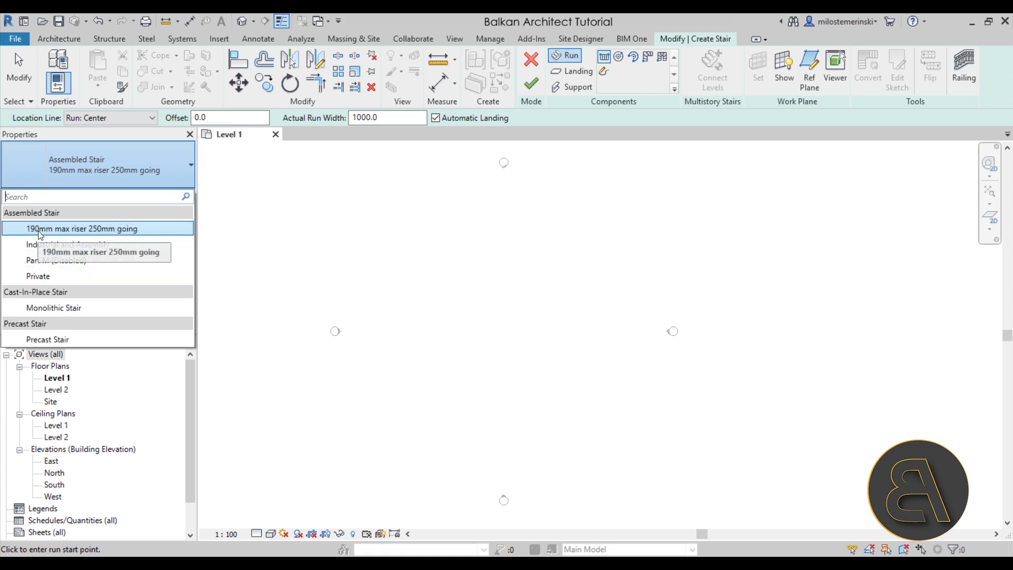
{"action": "left_click", "coordinate": [91, 177]}
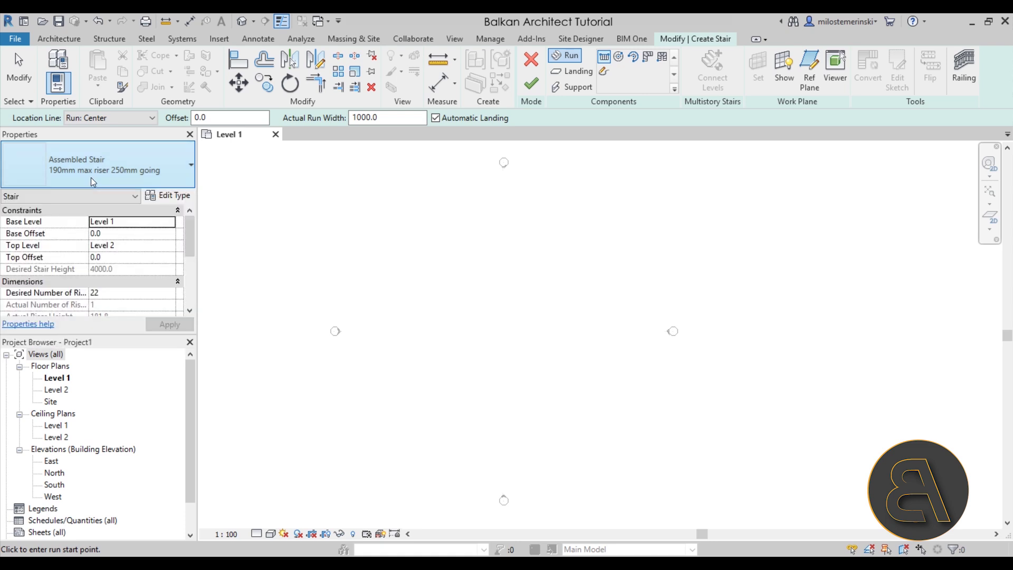
{"action": "scroll", "coordinate": [96, 260], "scroll_direction": "down", "scroll_amount": 3}
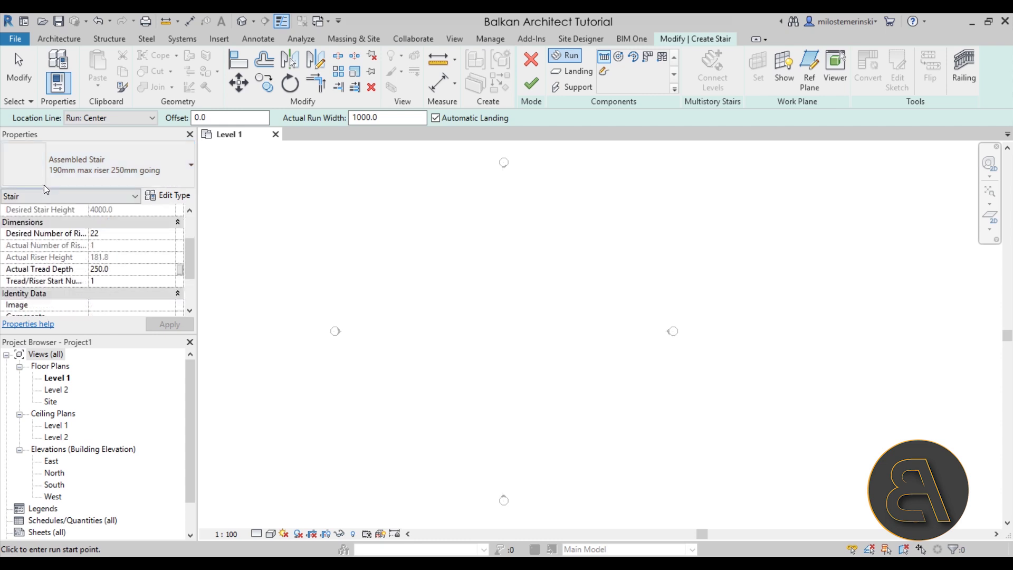
{"action": "left_click", "coordinate": [49, 170]}
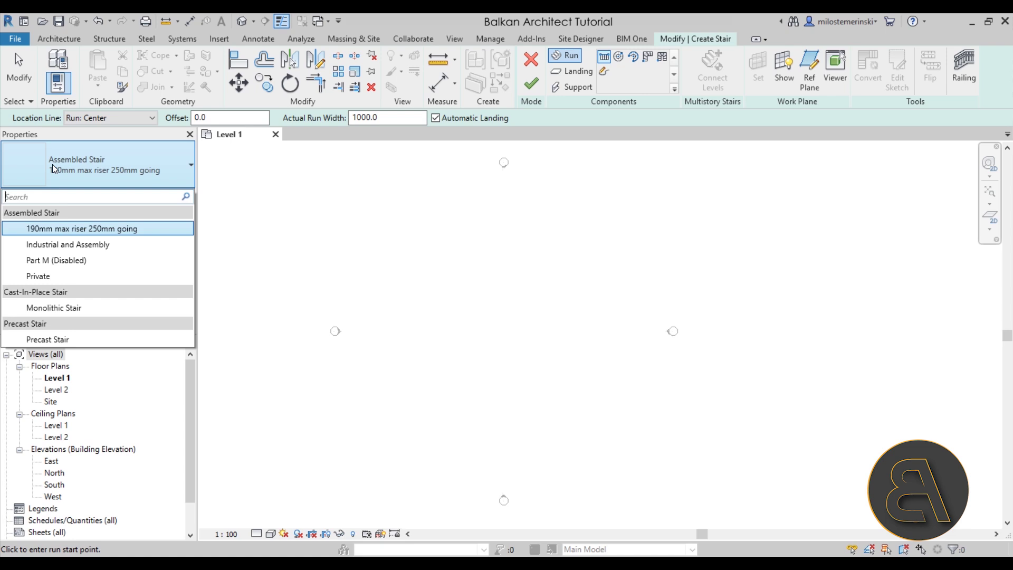
{"action": "key", "text": "Escape"}
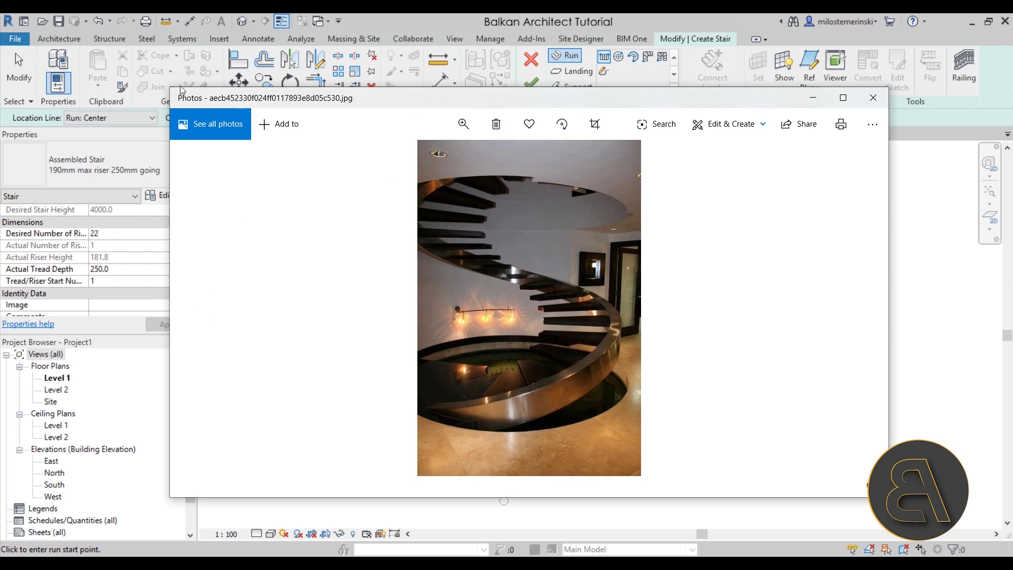
Examine the spiral staircase reference image in the Photos app, resizing its window beside the floor plan, and return to Revit.
{"action": "key", "text": "alt+Tab"}
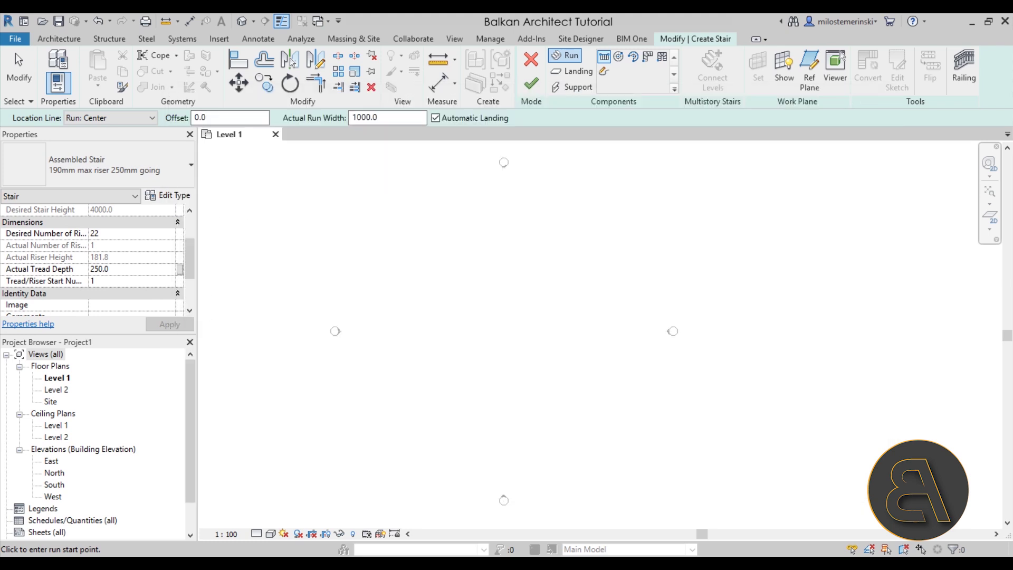
{"action": "key", "text": "alt+Tab"}
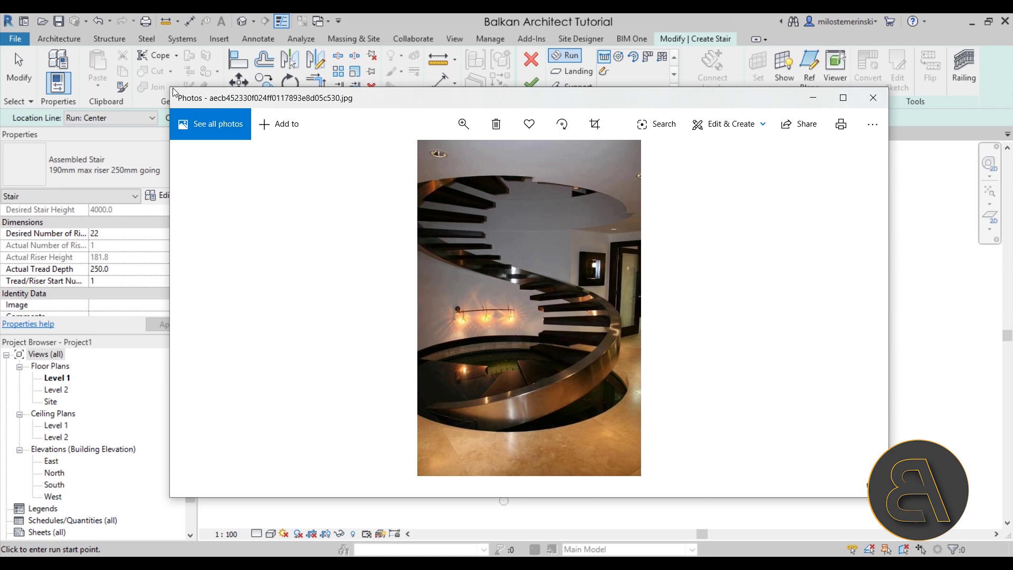
{"action": "mouse_move", "coordinate": [169, 88]}
{"action": "left_mouse_down"}
{"action": "mouse_move", "coordinate": [464, 76]}
{"action": "mouse_move", "coordinate": [549, 57]}
{"action": "mouse_move", "coordinate": [141, 67]}
{"action": "left_mouse_up"}
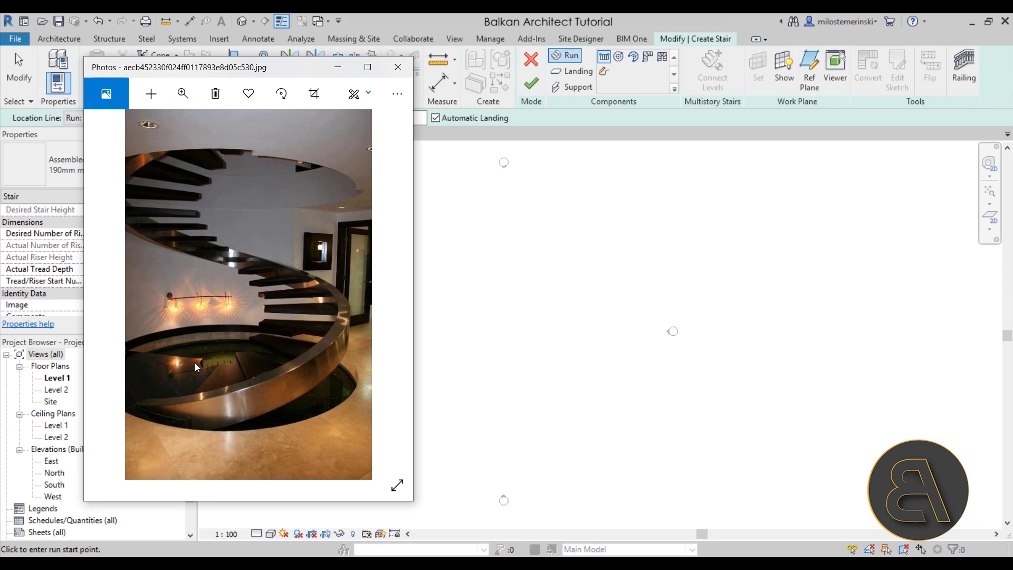
{"action": "left_click", "coordinate": [543, 316]}
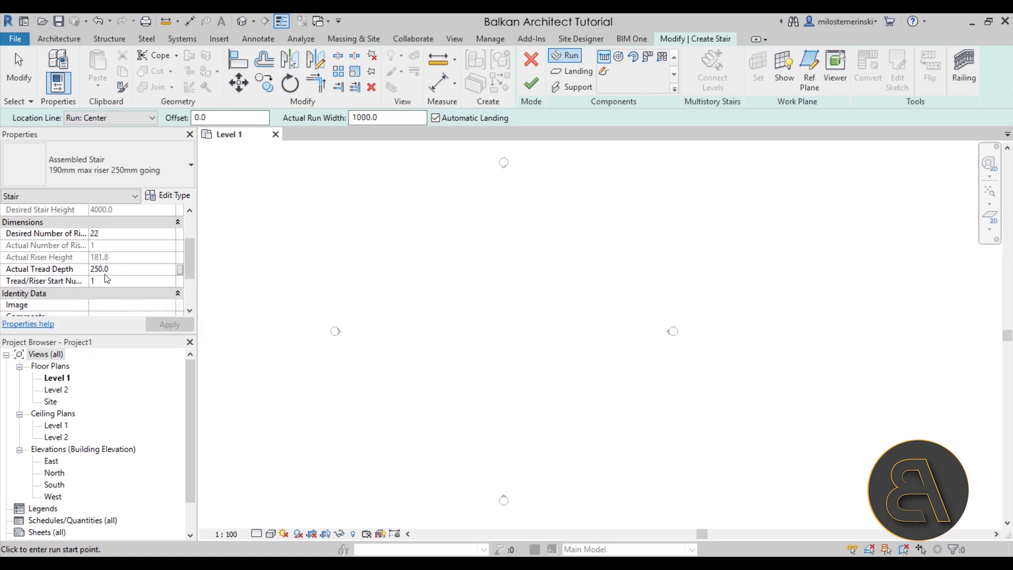
Compare the riser and tread values of the assembled stair types and choose Industrial and Assembly for the new stair.
{"action": "left_click", "coordinate": [72, 182]}
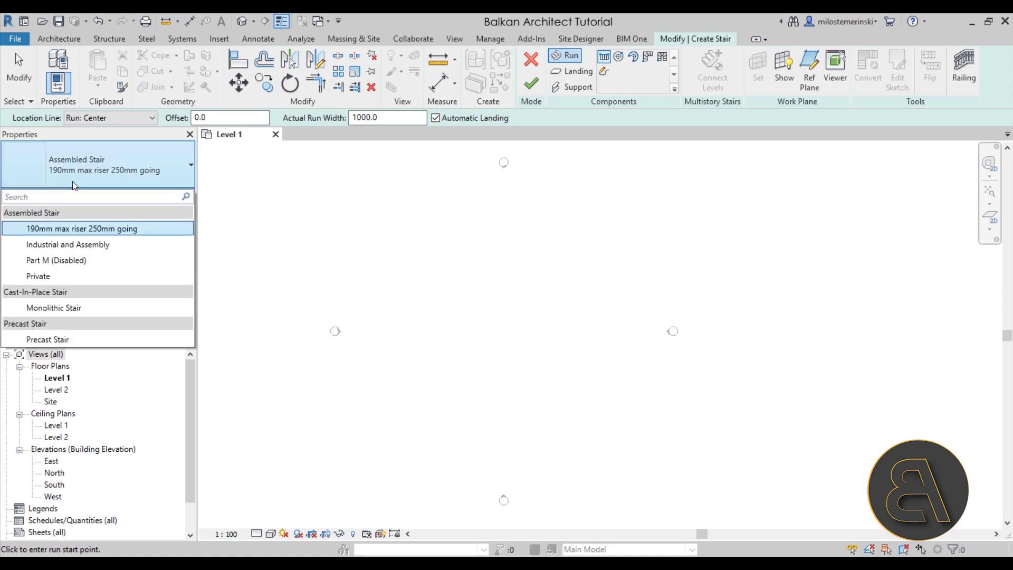
{"action": "left_click", "coordinate": [60, 246]}
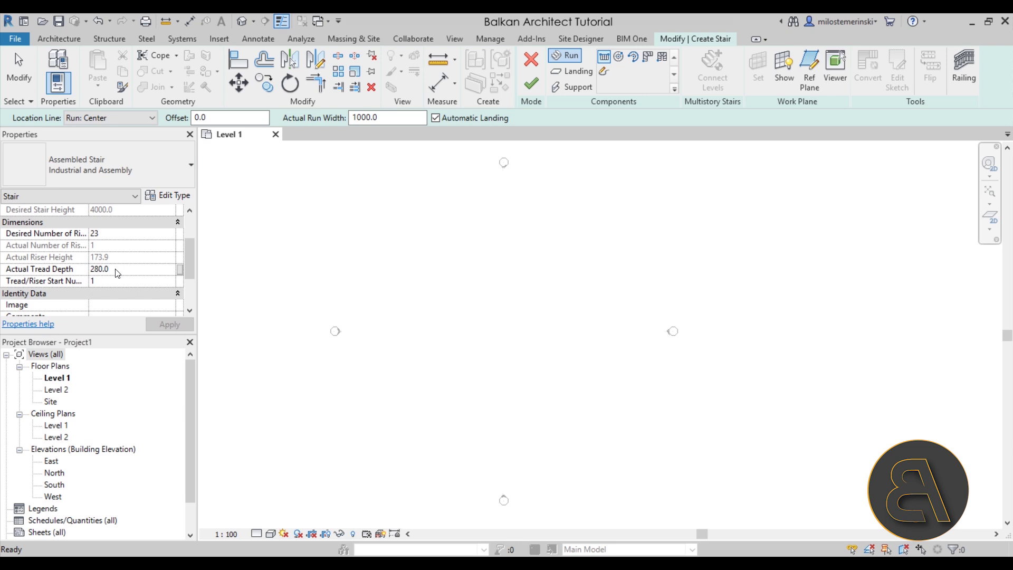
{"action": "left_click", "coordinate": [148, 176]}
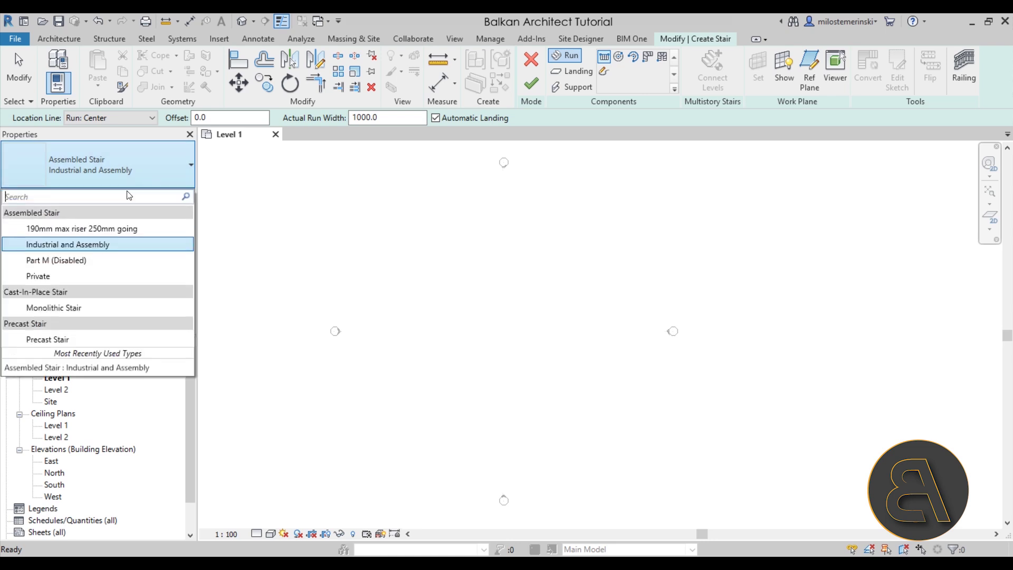
{"action": "left_click", "coordinate": [66, 266]}
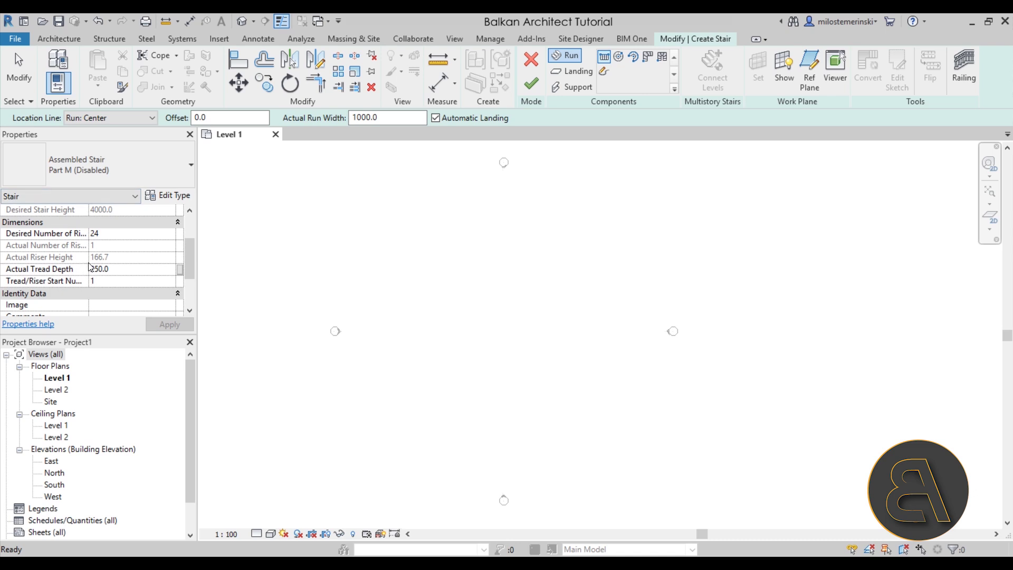
{"action": "left_click", "coordinate": [74, 166]}
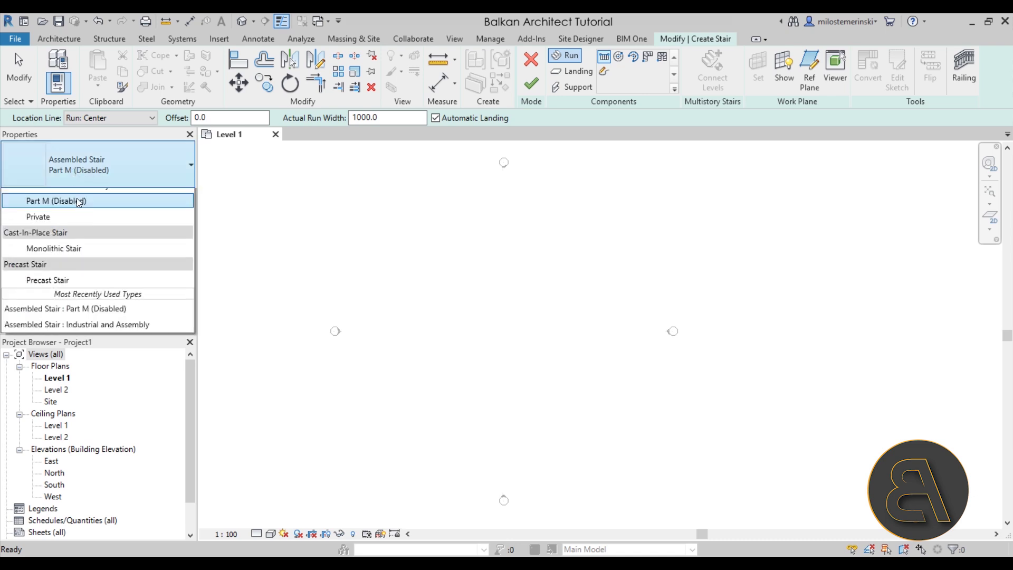
{"action": "left_click", "coordinate": [62, 275]}
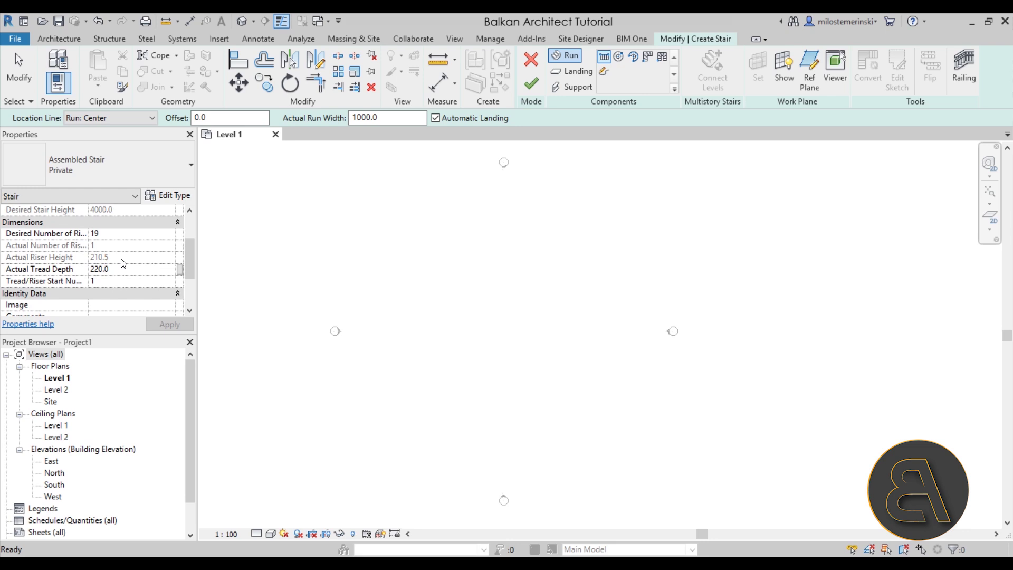
{"action": "left_click", "coordinate": [93, 161]}
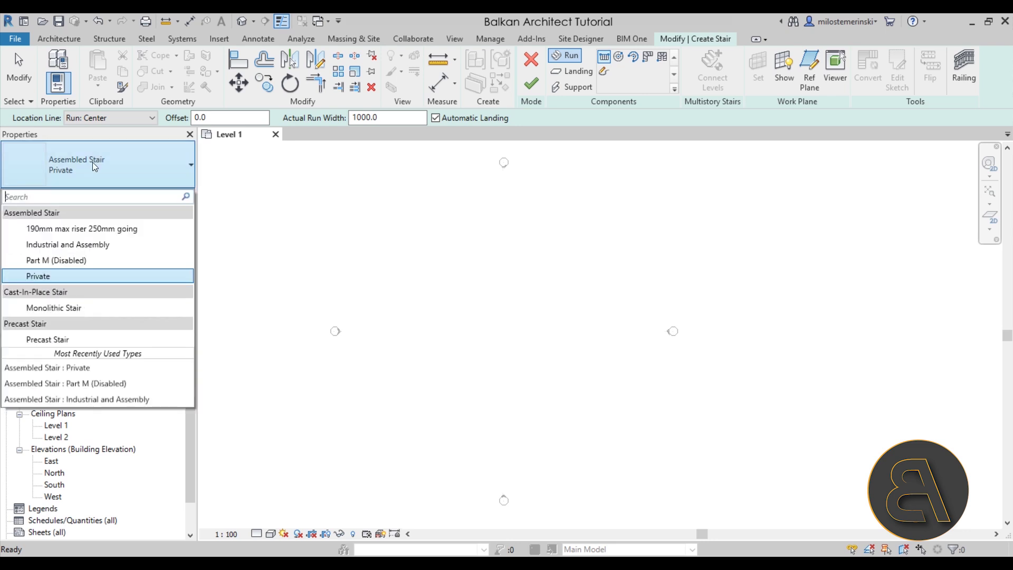
{"action": "left_click", "coordinate": [68, 244]}
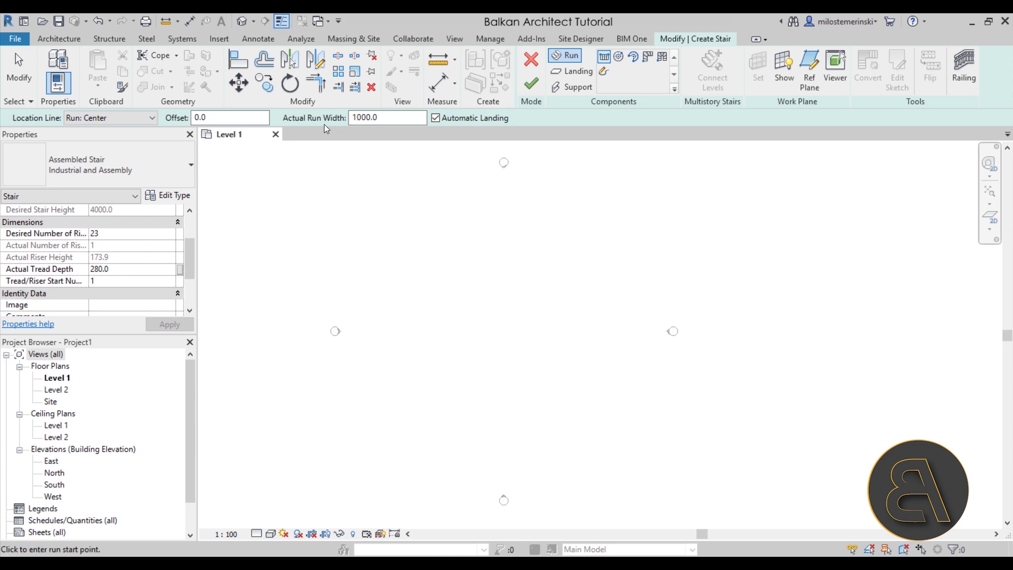
Draw a full-step spiral run with a 1200 mm run width and a 1200 mm radius, centred between the elevation markers.
{"action": "left_click", "coordinate": [359, 117]}
{"action": "left_click", "coordinate": [359, 117]}
{"action": "left_click_drag", "start_coordinate": [359, 116], "coordinate": [363, 132]}
{"action": "type", "text": "2"}
{"action": "left_click", "coordinate": [618, 58]}
{"action": "scroll", "coordinate": [151, 282], "scroll_direction": "up", "scroll_amount": 3}
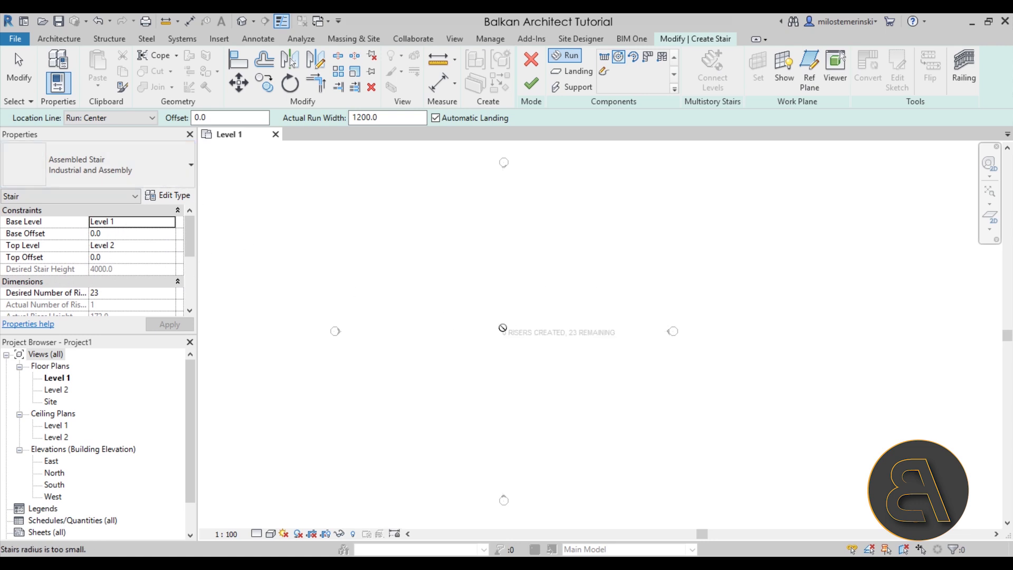
{"action": "left_click", "coordinate": [505, 331]}
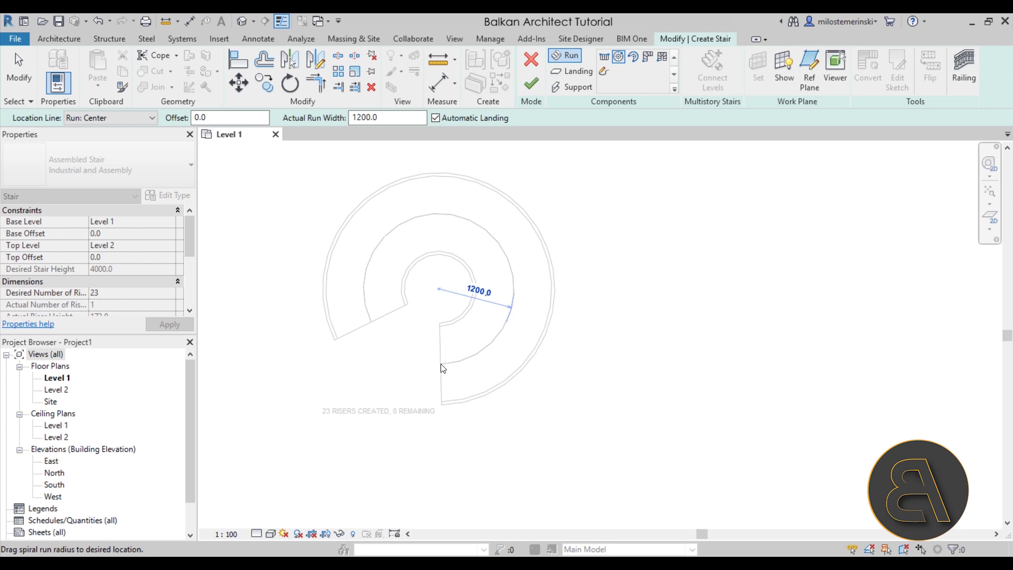
{"action": "left_click", "coordinate": [440, 363]}
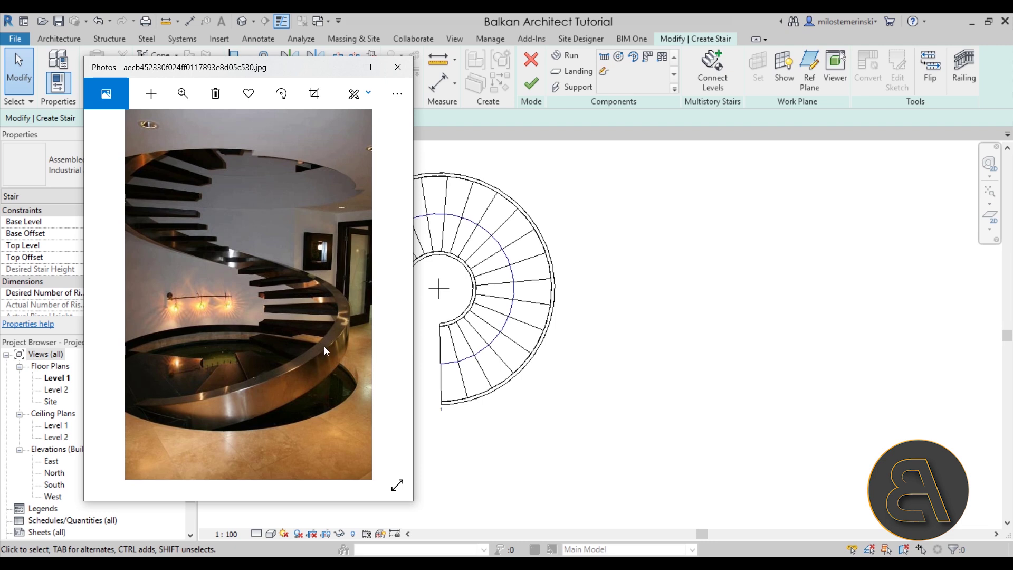
Finish the spiral stair and show it in the default 3D view.
{"action": "left_click", "coordinate": [565, 225]}
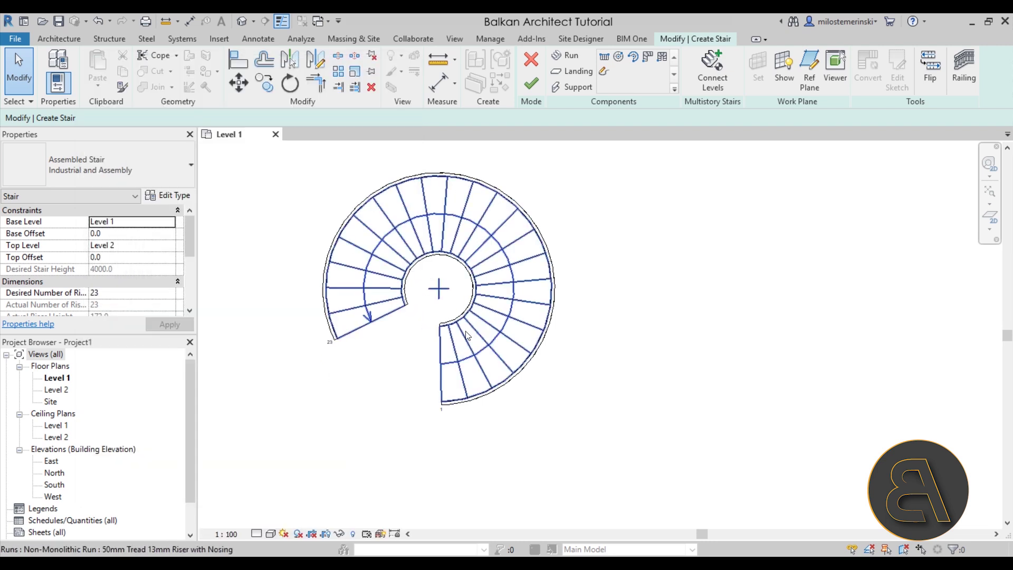
{"action": "middle_click_drag", "start_coordinate": [446, 347], "coordinate": [471, 350]}
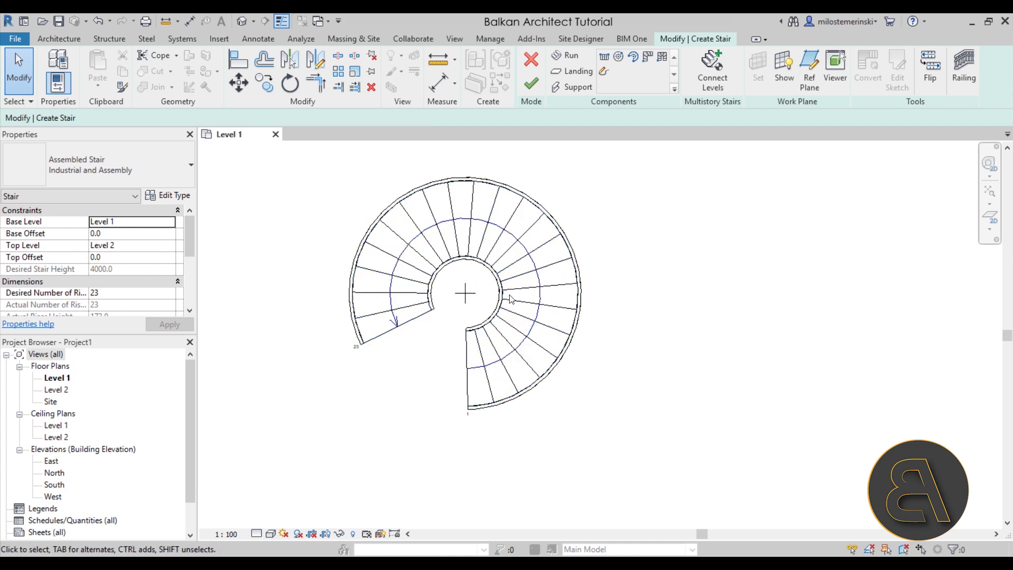
{"action": "left_click", "coordinate": [531, 83]}
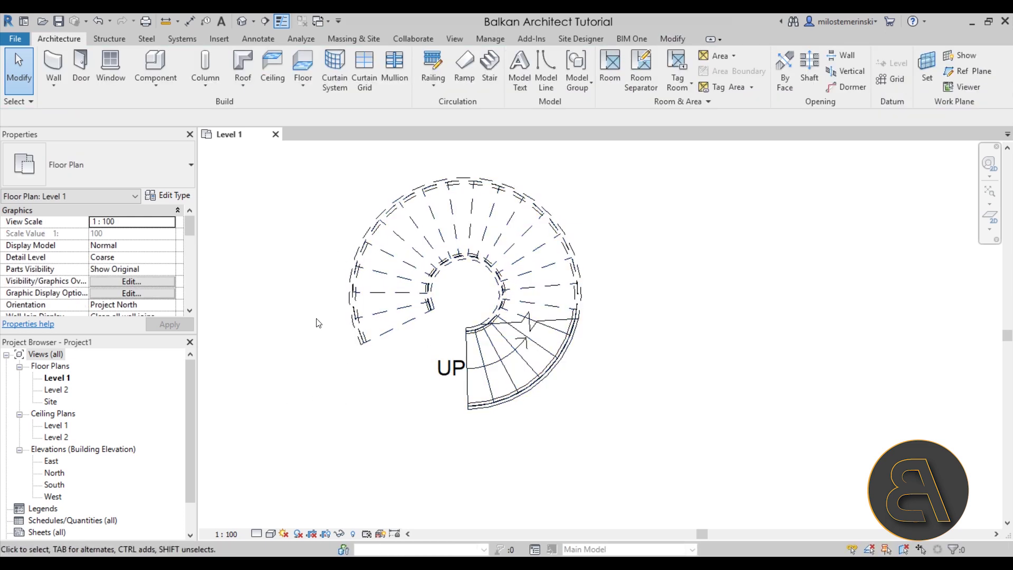
{"action": "left_click", "coordinate": [241, 23]}
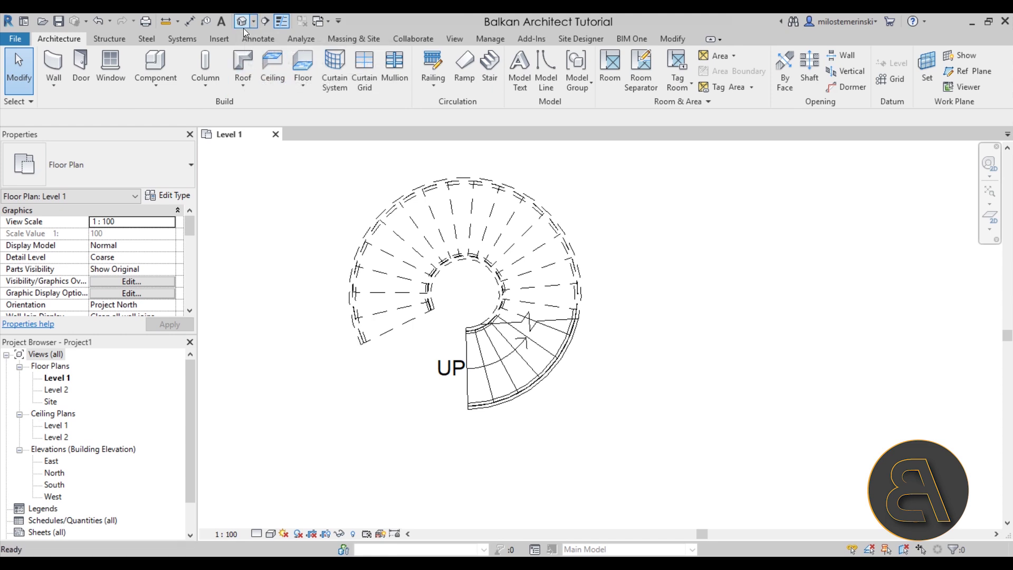
{"action": "scroll", "coordinate": [726, 371], "scroll_direction": "up", "scroll_amount": 8}
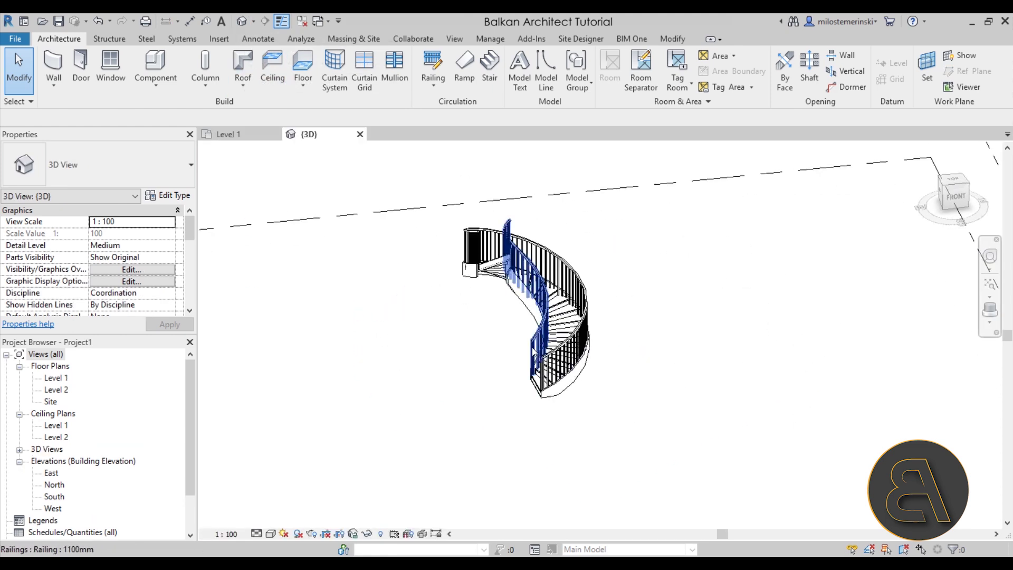
{"action": "middle_click_drag", "start_coordinate": [739, 420], "coordinate": [659, 454], "text": "shift"}
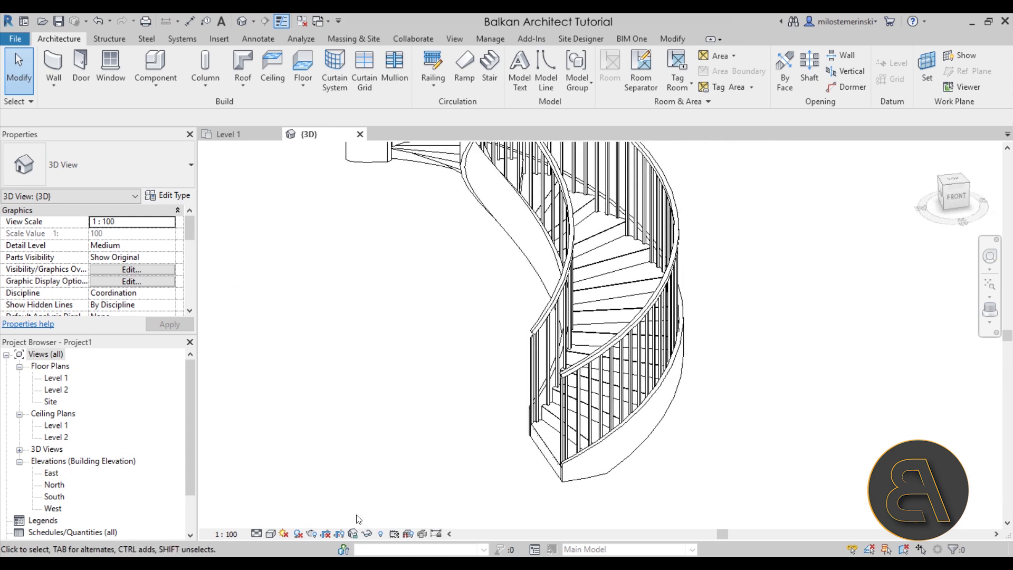
Set the 3D view's visual style to Realistic and inspect the spiral stair with its stringers and railings.
{"action": "left_click", "coordinate": [271, 533]}
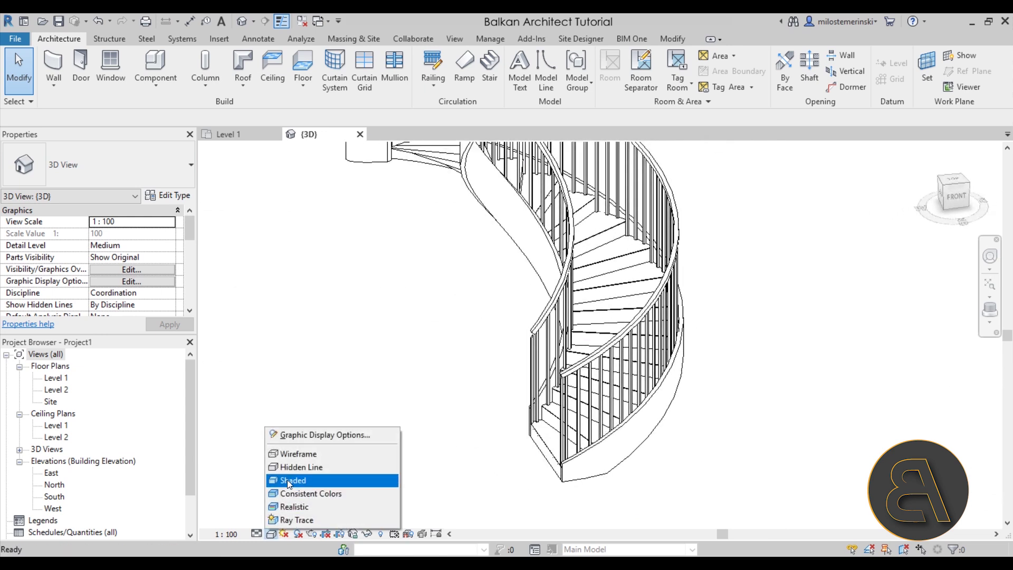
{"action": "left_click", "coordinate": [294, 506]}
{"action": "middle_click_drag", "start_coordinate": [462, 410], "coordinate": [448, 478], "text": "shift"}
{"action": "scroll", "coordinate": [588, 446], "scroll_direction": "up", "scroll_amount": 5}
{"action": "scroll", "coordinate": [588, 446], "scroll_direction": "down", "scroll_amount": 5}
{"action": "scroll", "coordinate": [500, 380], "scroll_direction": "down", "scroll_amount": 2}
{"action": "middle_click_drag", "start_coordinate": [479, 443], "coordinate": [610, 407]}
{"action": "scroll", "coordinate": [436, 398], "scroll_direction": "down", "scroll_amount": 1}
{"action": "scroll", "coordinate": [603, 387], "scroll_direction": "up", "scroll_amount": 1}
Duplicate the spiral stair's type as "New modern stair" and compare the model with the reference photo.
{"action": "left_click", "coordinate": [640, 345]}
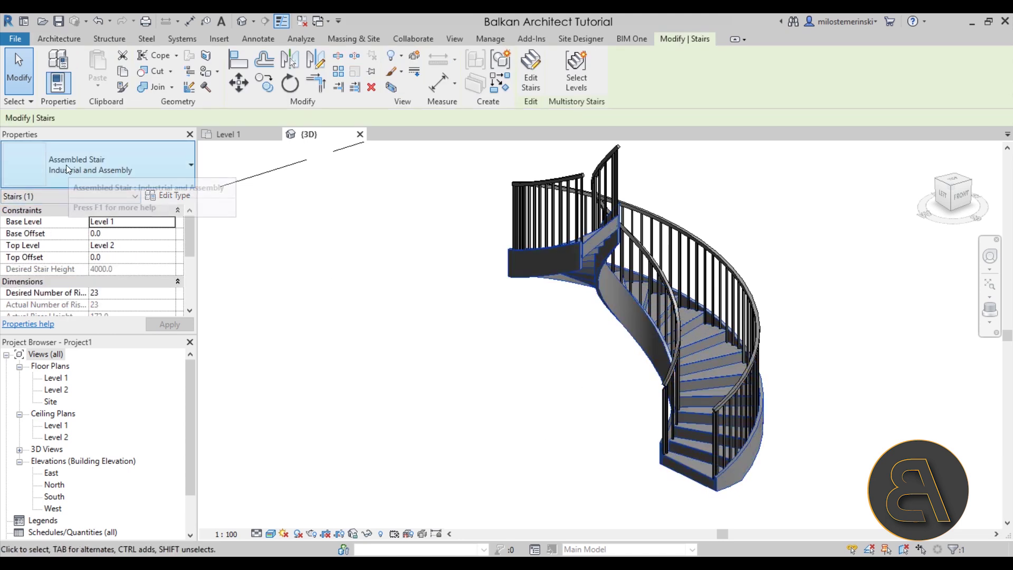
{"action": "left_click", "coordinate": [169, 196]}
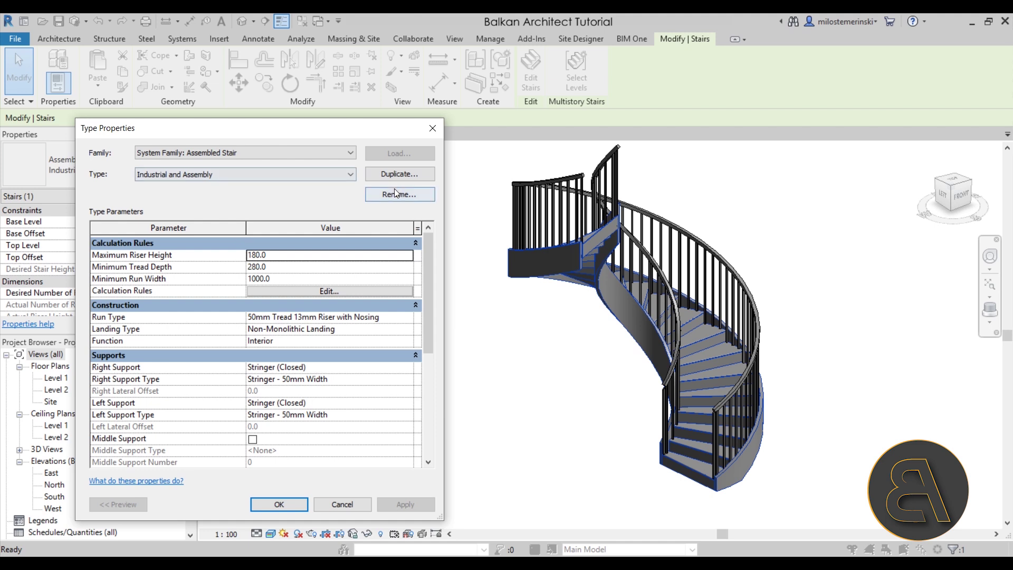
{"action": "left_click", "coordinate": [388, 173]}
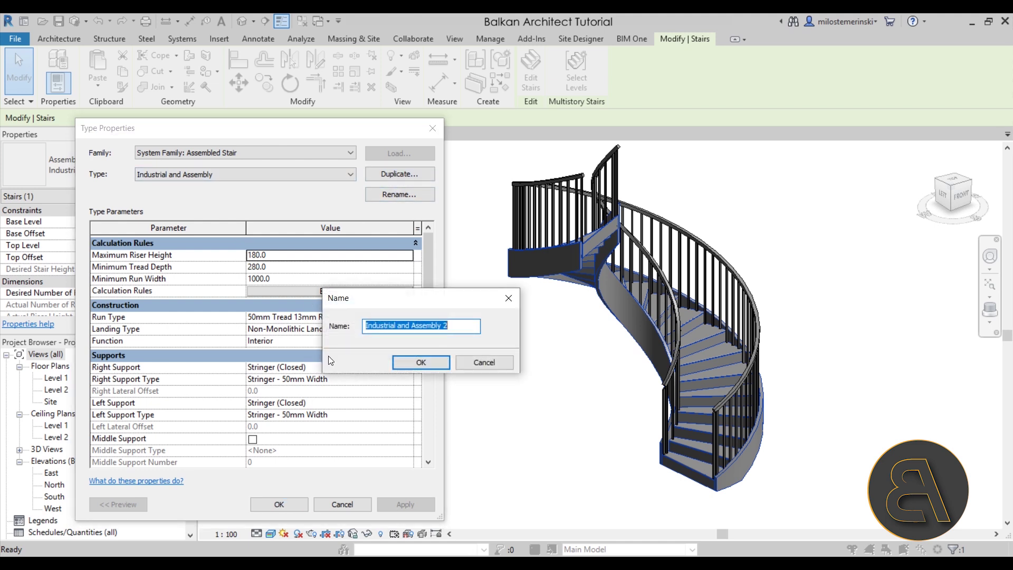
{"action": "type", "text": "New modern sta"}
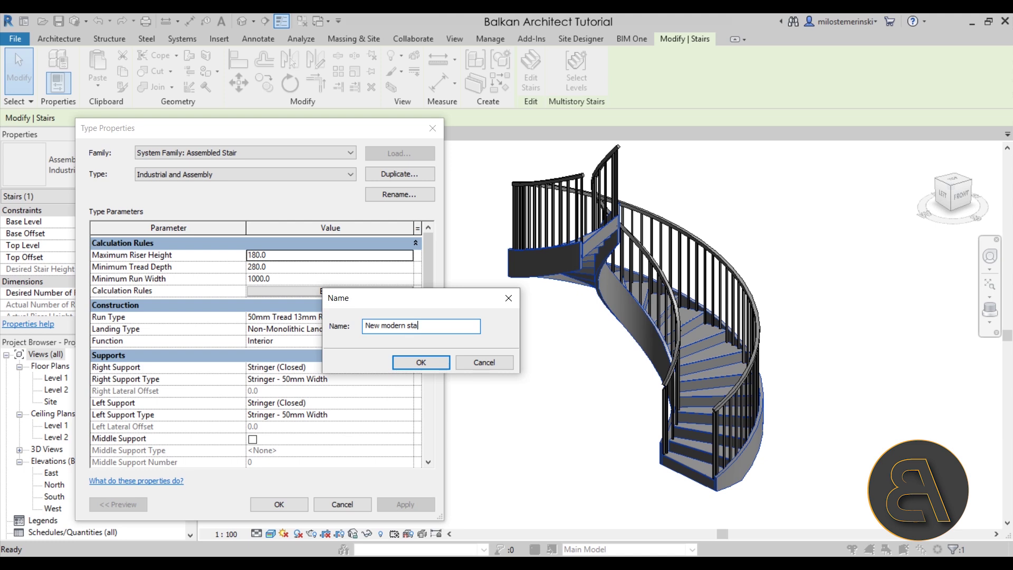
{"action": "key", "text": "Return"}
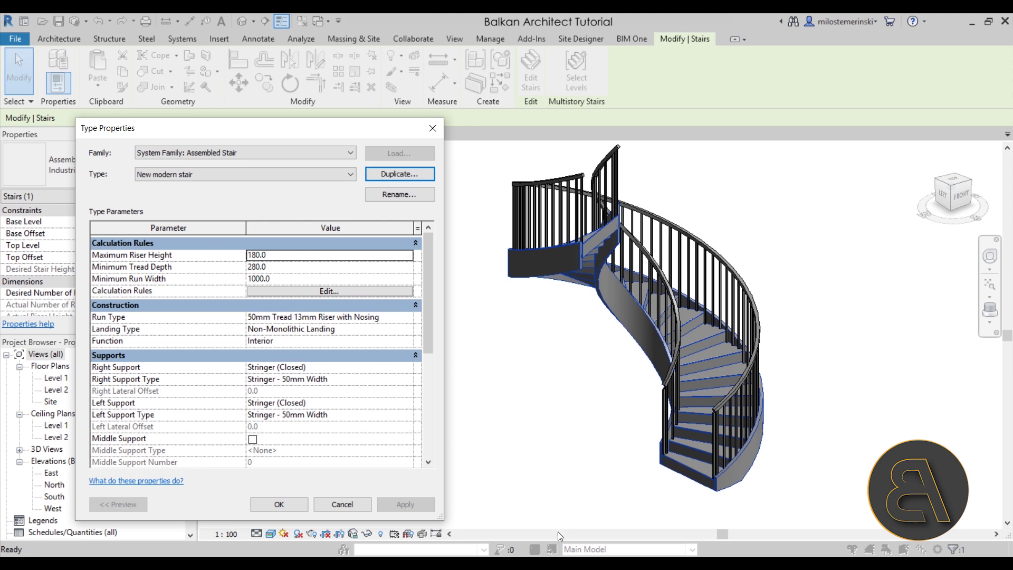
{"action": "key", "text": "alt+Tab"}
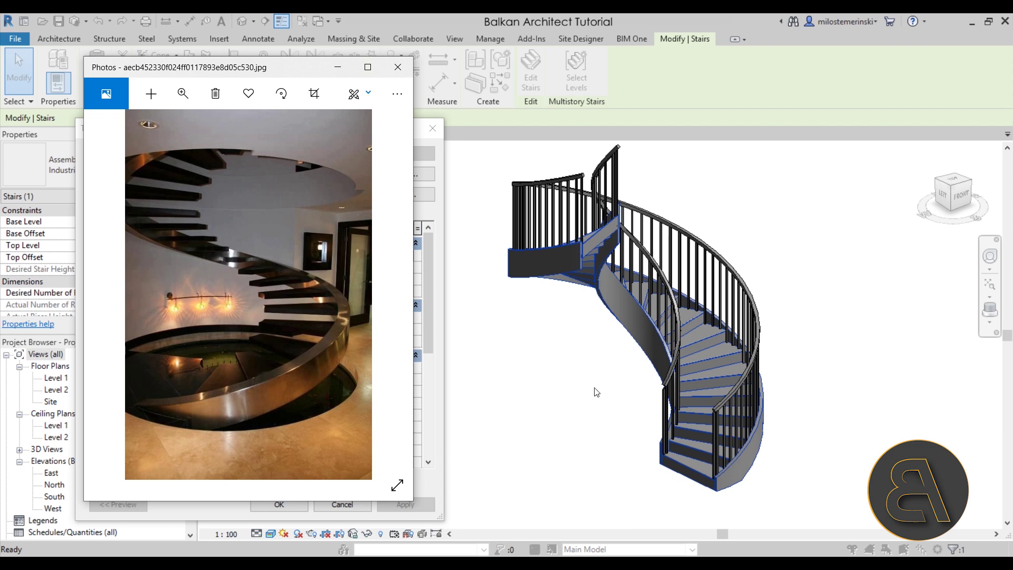
{"action": "left_click", "coordinate": [398, 67]}
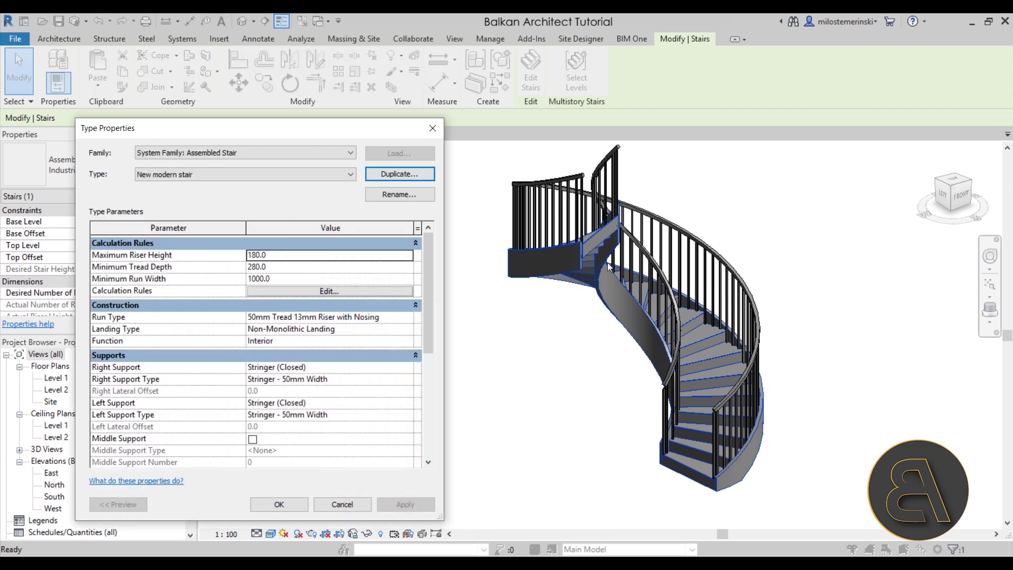
Set the Left Support of the "New modern stair" type to None and apply the change to the stair.
{"action": "scroll", "coordinate": [264, 337], "scroll_direction": "down", "scroll_amount": 1}
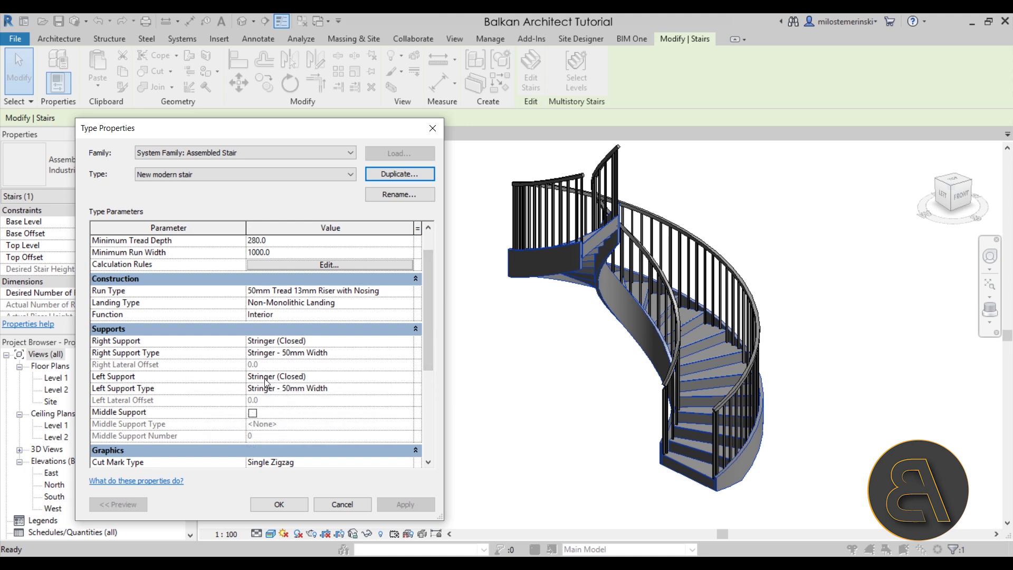
{"action": "left_click", "coordinate": [409, 375]}
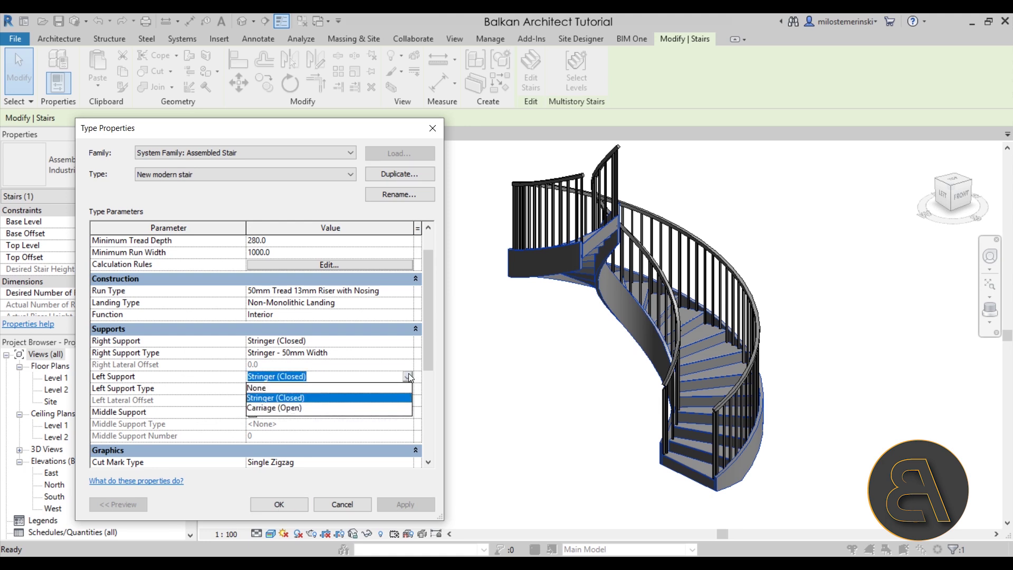
{"action": "left_click", "coordinate": [257, 390]}
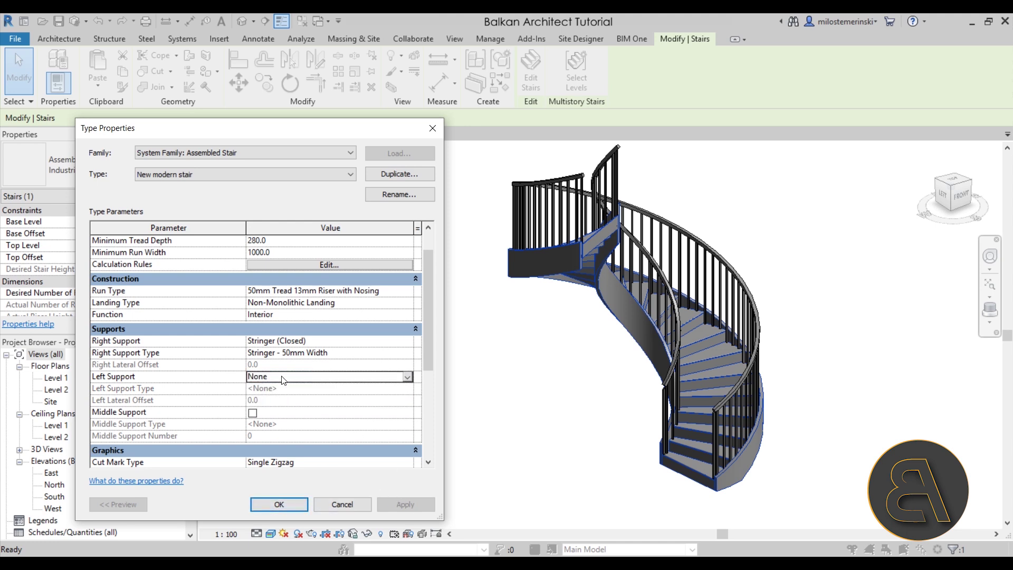
{"action": "left_click", "coordinate": [360, 352]}
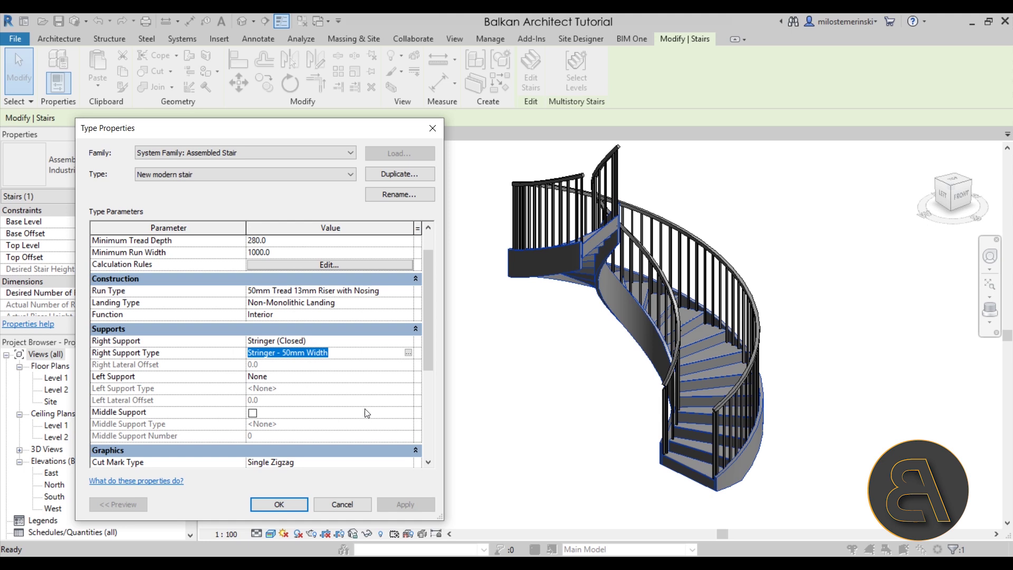
{"action": "left_click", "coordinate": [287, 505]}
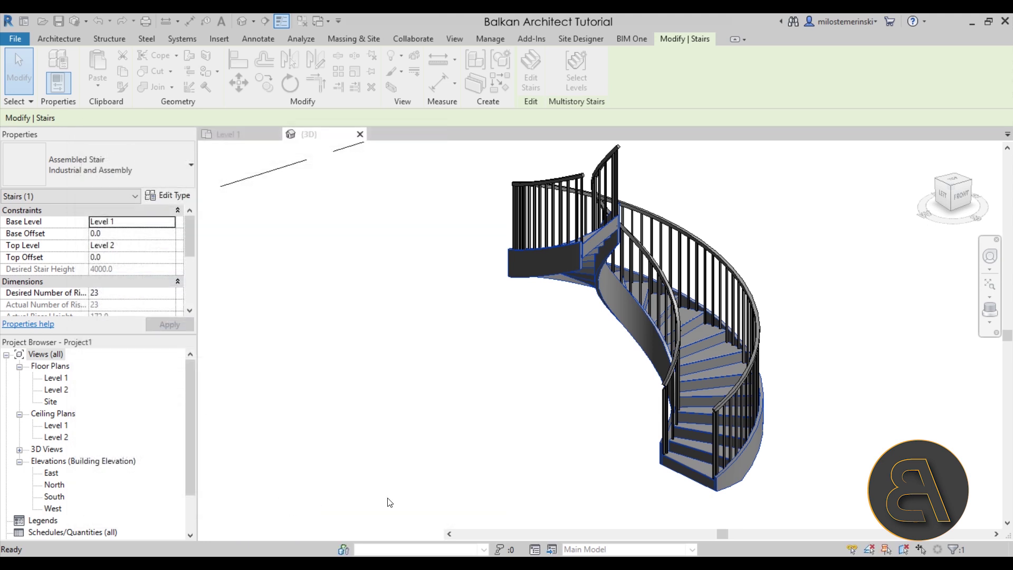
{"action": "left_click", "coordinate": [599, 428]}
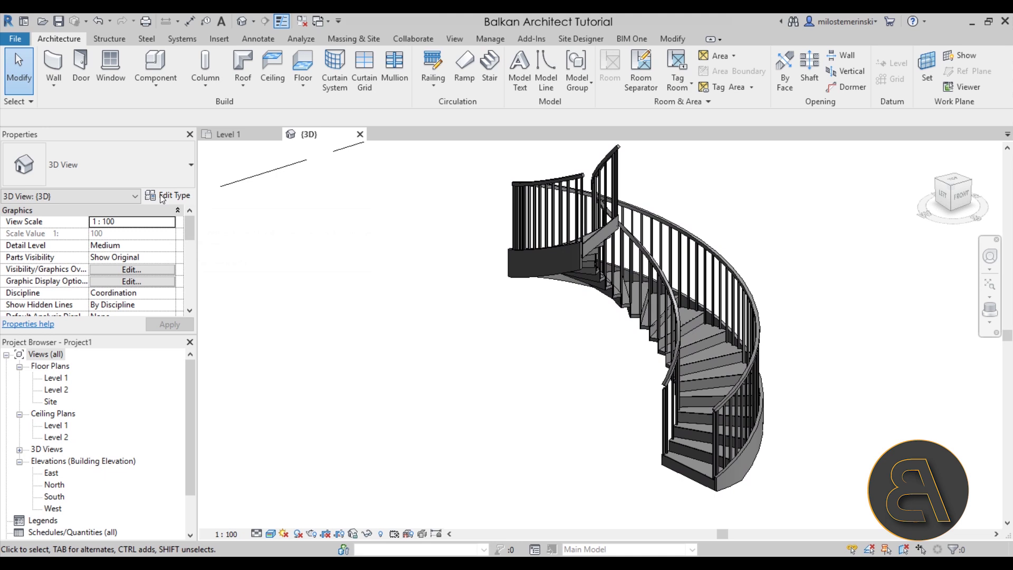
Check the stair against the reference photo and set the width of its right support stringer type to 100 mm.
{"action": "left_click", "coordinate": [526, 278]}
{"action": "left_click", "coordinate": [169, 196]}
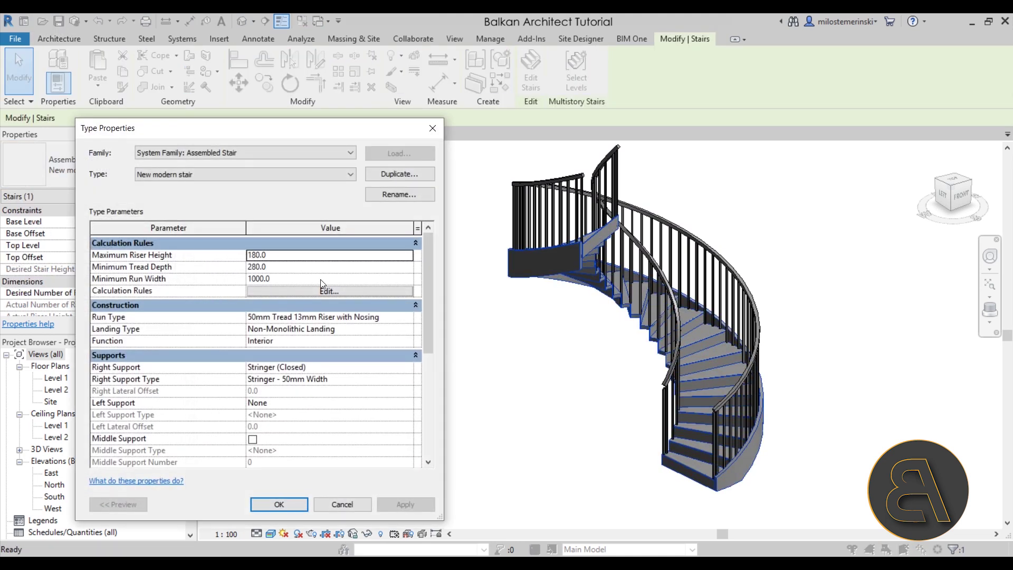
{"action": "scroll", "coordinate": [348, 386], "scroll_direction": "down", "scroll_amount": 1}
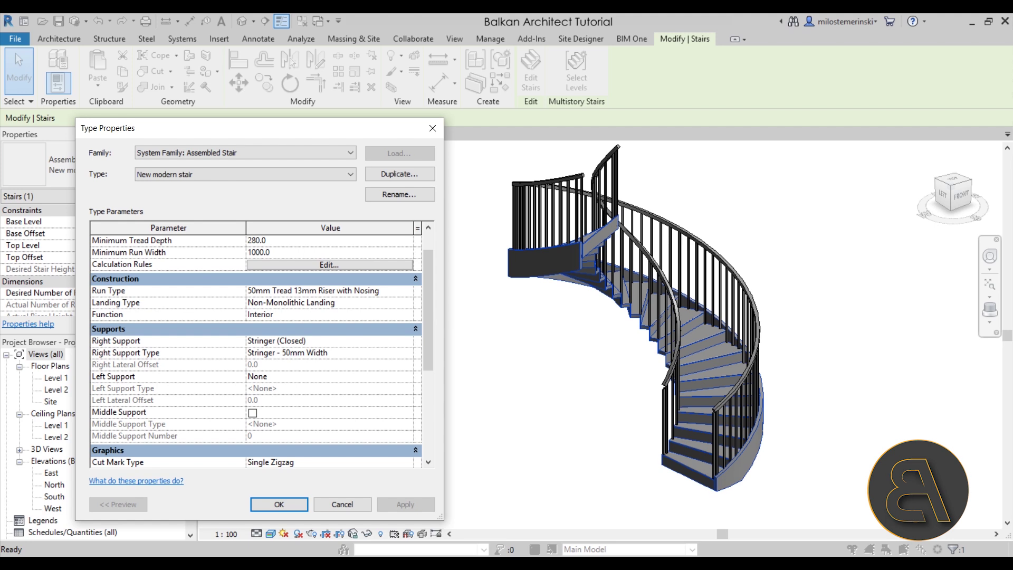
{"action": "key", "text": "alt+Tab"}
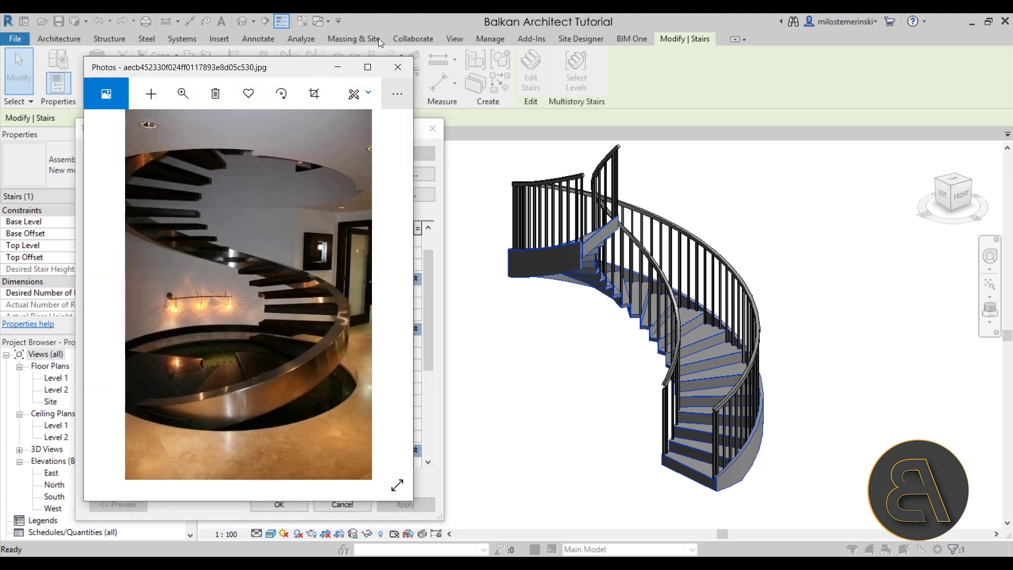
{"action": "left_click", "coordinate": [337, 67]}
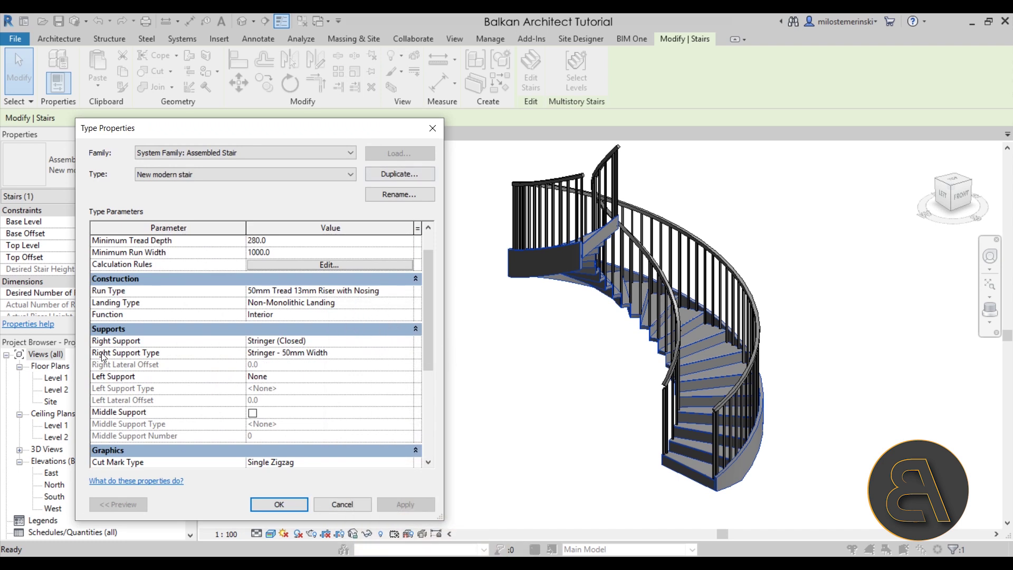
{"action": "left_click", "coordinate": [262, 353]}
{"action": "left_click", "coordinate": [408, 352]}
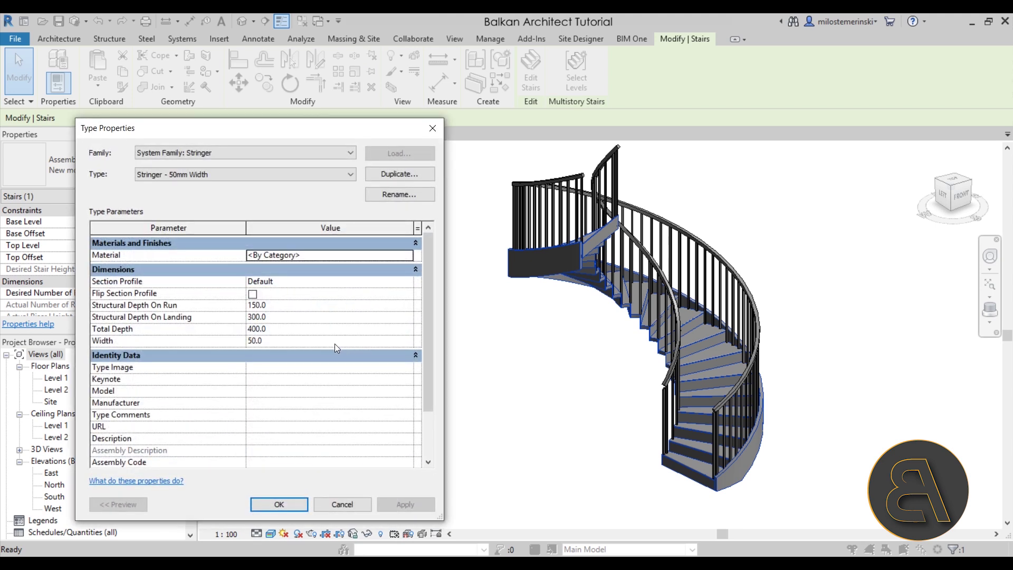
{"action": "left_click", "coordinate": [268, 343]}
{"action": "type", "text": "100"}
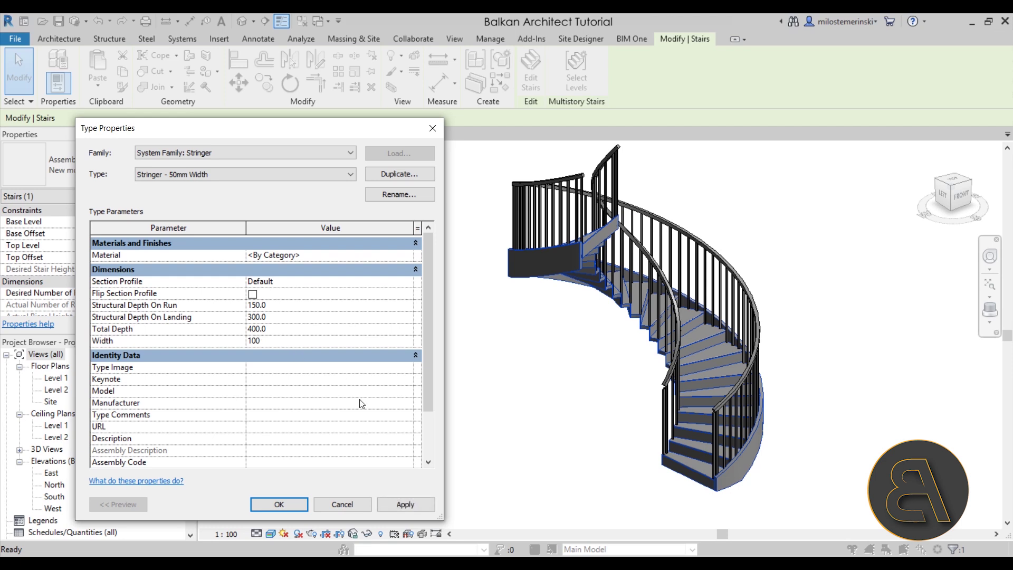
{"action": "left_click", "coordinate": [405, 504]}
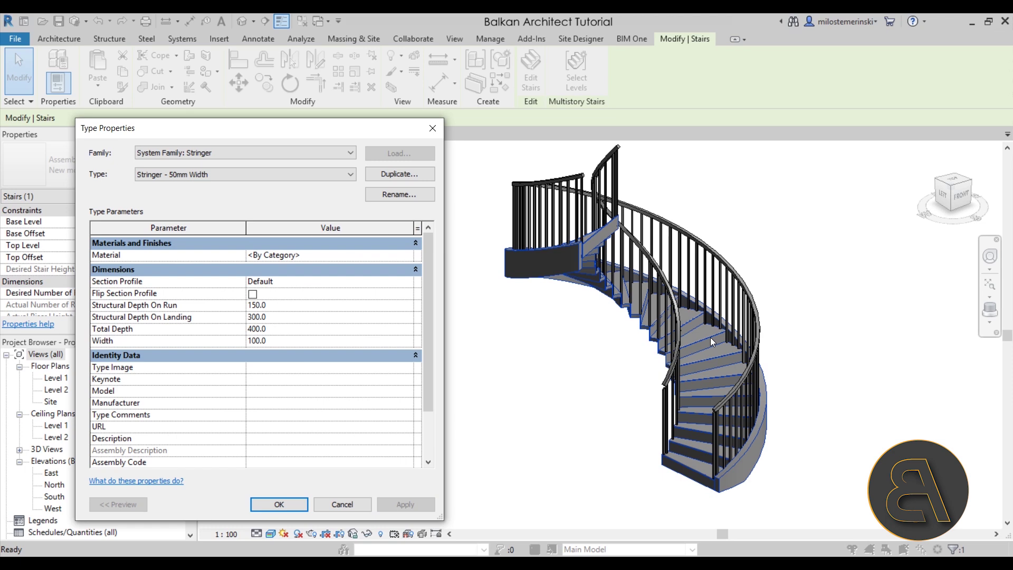
{"action": "left_click", "coordinate": [290, 506]}
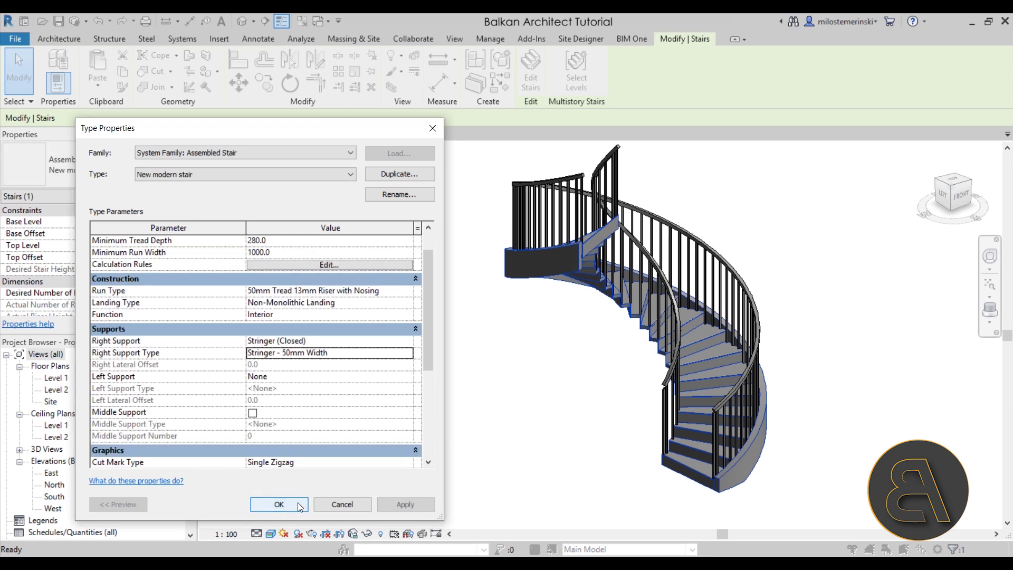
{"action": "left_click", "coordinate": [274, 505]}
{"action": "left_click", "coordinate": [525, 443]}
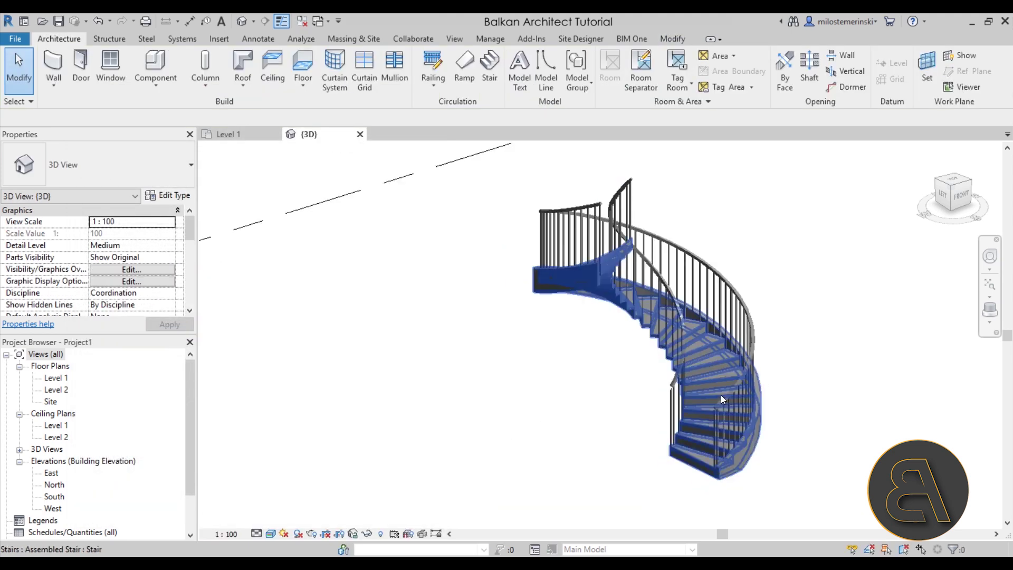
Examine from a low side angle how far the stringer extends beneath the steps, and select the stair.
{"action": "middle_click_drag", "start_coordinate": [661, 409], "coordinate": [850, 312], "text": "shift"}
{"action": "scroll", "coordinate": [688, 411], "scroll_direction": "up", "scroll_amount": 5}
{"action": "scroll", "coordinate": [639, 462], "scroll_direction": "up", "scroll_amount": 6}
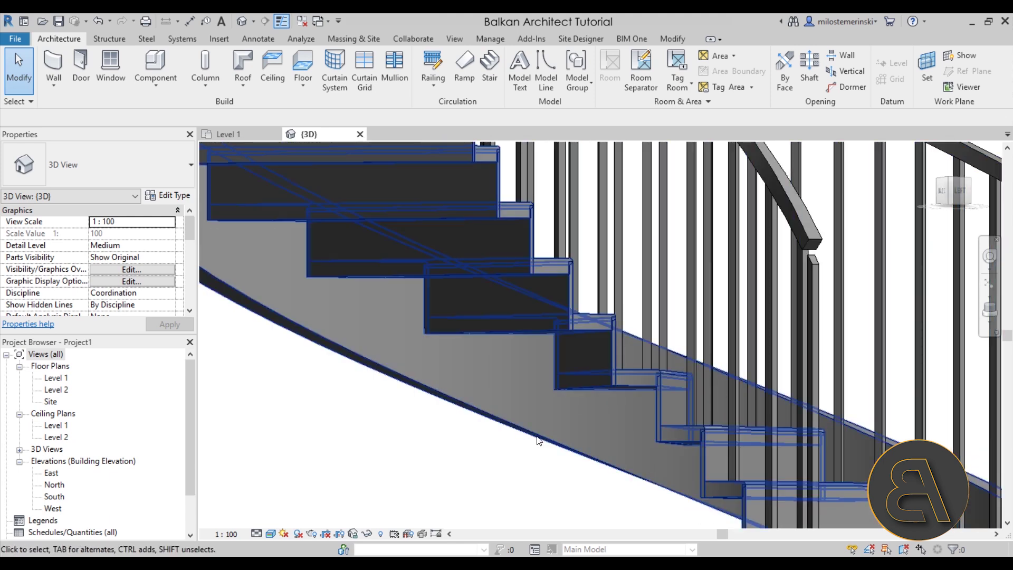
{"action": "scroll", "coordinate": [545, 411], "scroll_direction": "down", "scroll_amount": 2}
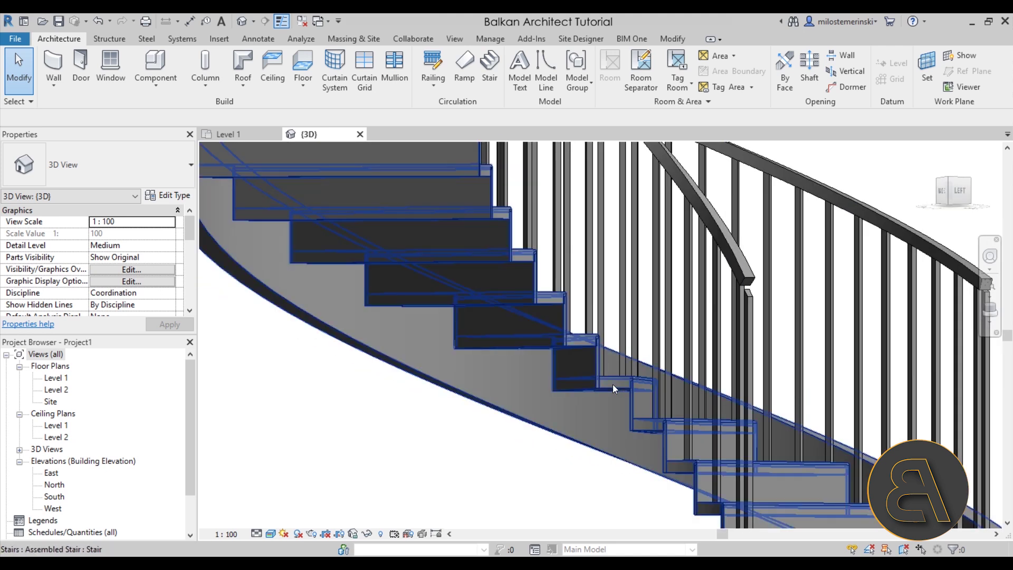
{"action": "scroll", "coordinate": [569, 406], "scroll_direction": "down", "scroll_amount": 3}
{"action": "left_click", "coordinate": [560, 401]}
{"action": "middle_click_drag", "start_coordinate": [516, 423], "coordinate": [633, 419]}
{"action": "scroll", "coordinate": [633, 420], "scroll_direction": "up", "scroll_amount": 2}
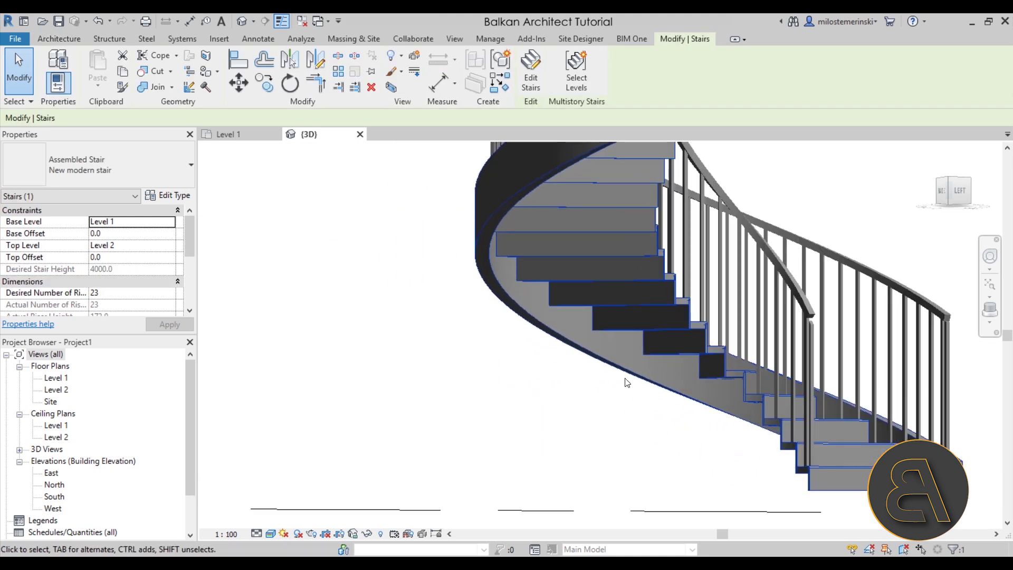
Set the right support stringer's Structural Depth On Run to 100 mm and finish editing the stair type.
{"action": "left_click", "coordinate": [167, 195]}
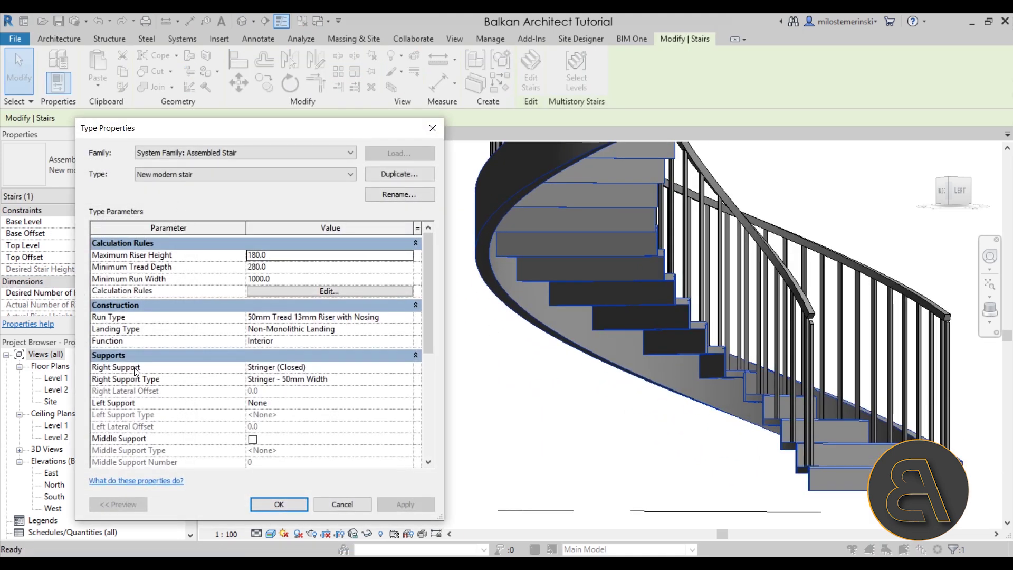
{"action": "left_click", "coordinate": [368, 379]}
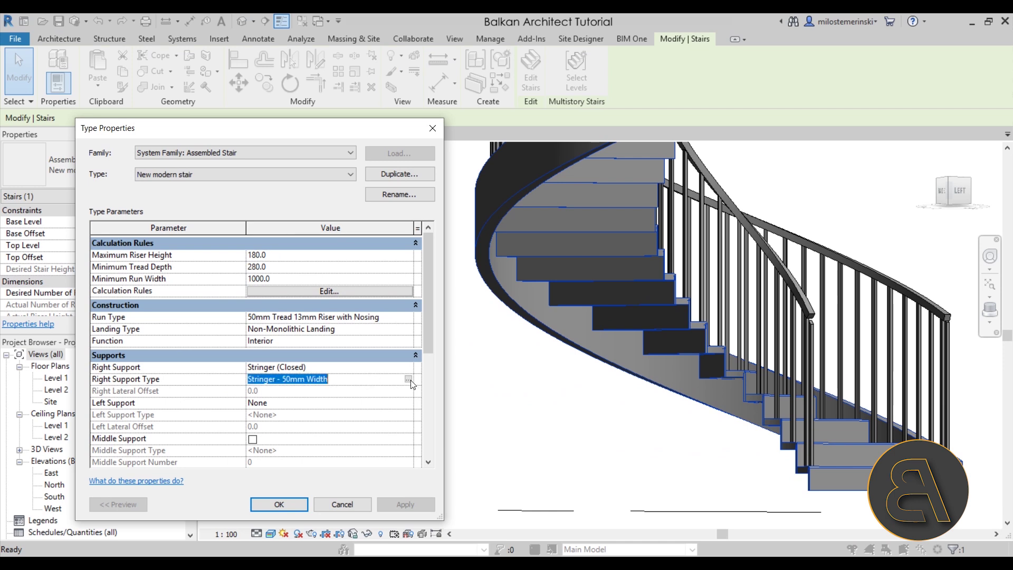
{"action": "left_click", "coordinate": [409, 379]}
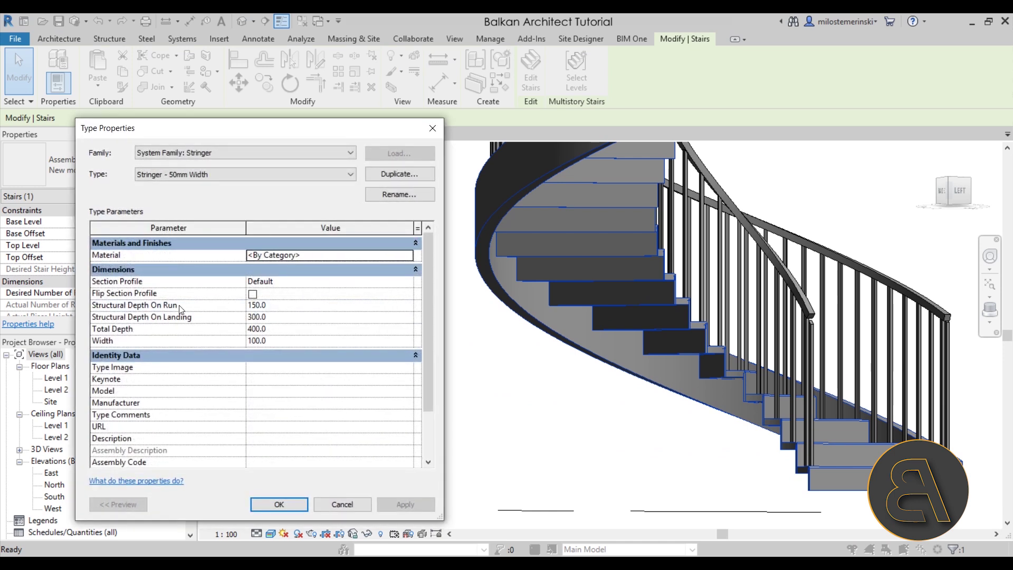
{"action": "left_click", "coordinate": [303, 306]}
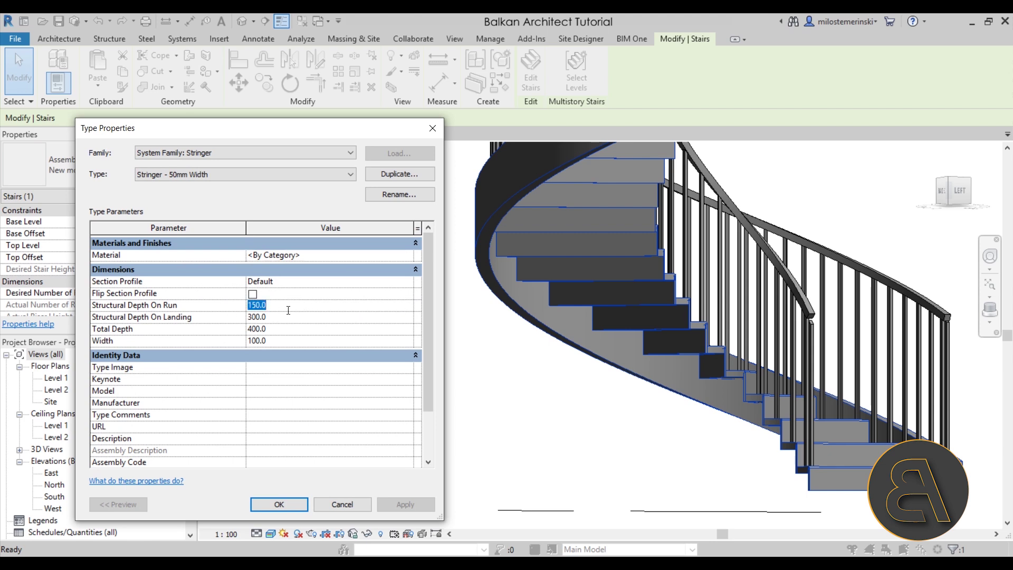
{"action": "type", "text": "100"}
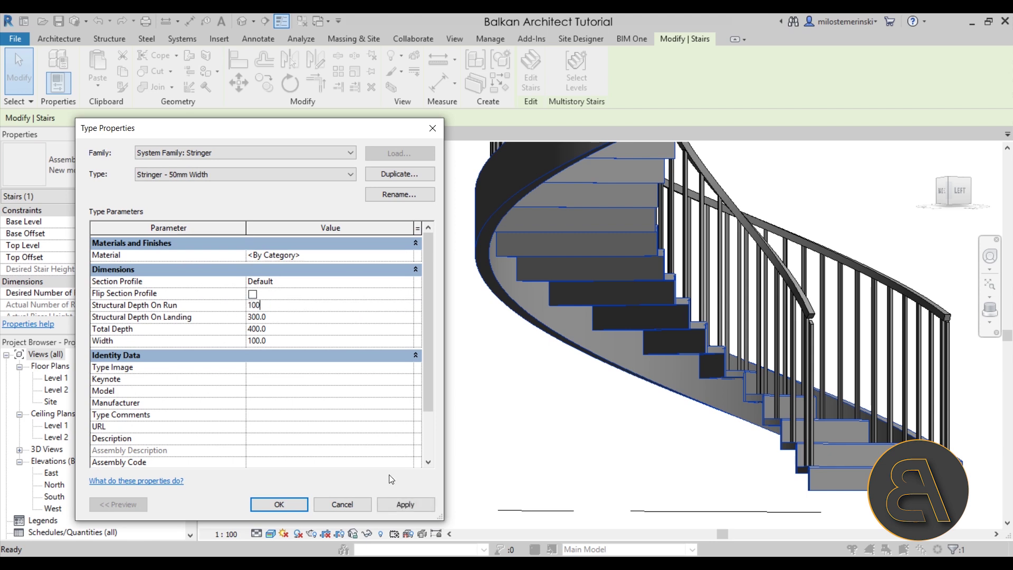
{"action": "left_click", "coordinate": [405, 504]}
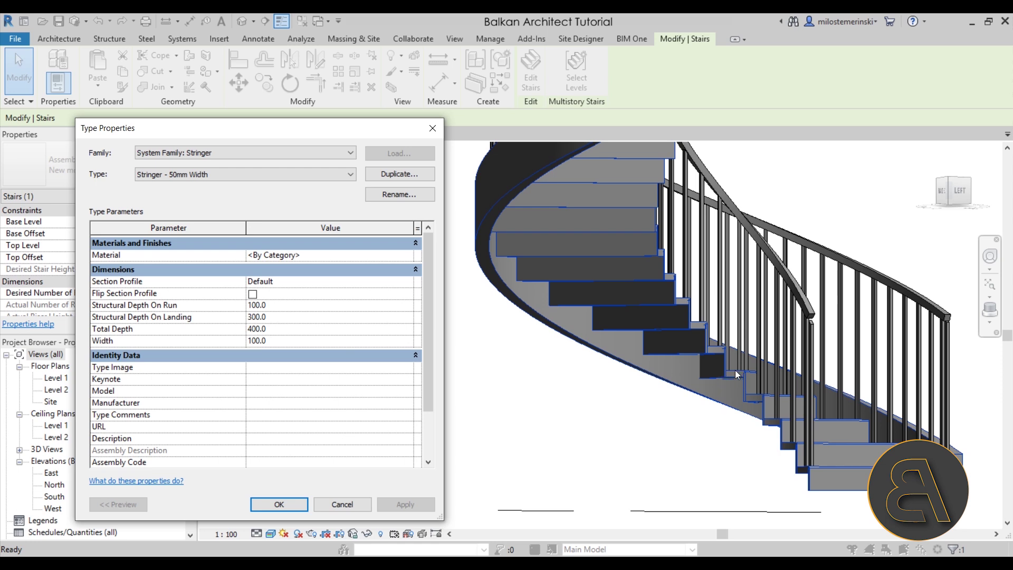
{"action": "left_click", "coordinate": [349, 504]}
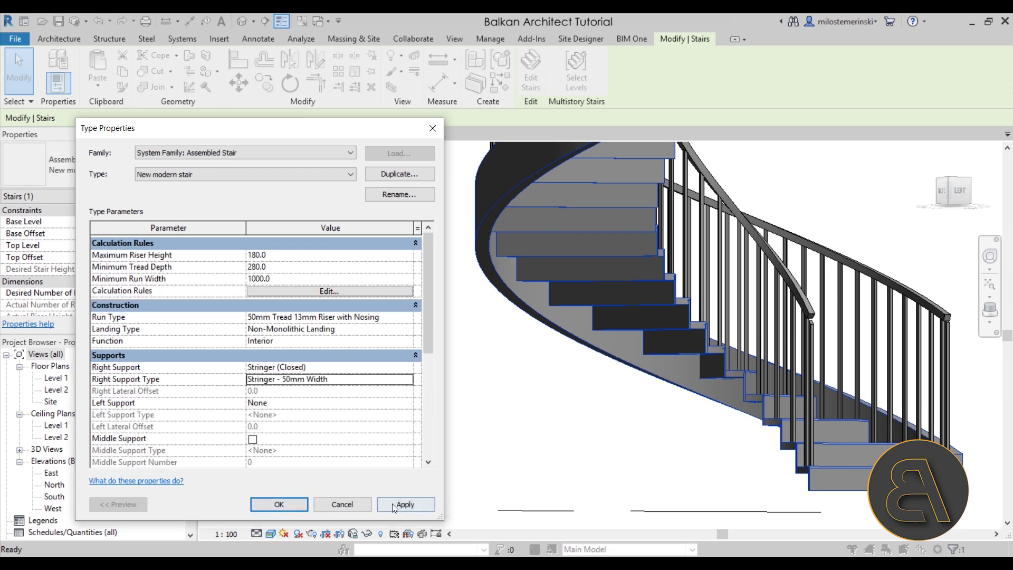
{"action": "left_click", "coordinate": [279, 503]}
{"action": "key", "text": "Escape"}
Turn off the risers in the stair's run type, "50mm Tread 13mm Riser with Nosing", and apply the change.
{"action": "scroll", "coordinate": [464, 454], "scroll_direction": "down", "scroll_amount": 3}
{"action": "middle_click_drag", "start_coordinate": [443, 454], "coordinate": [464, 459], "text": "shift"}
{"action": "scroll", "coordinate": [722, 359], "scroll_direction": "up", "scroll_amount": 5}
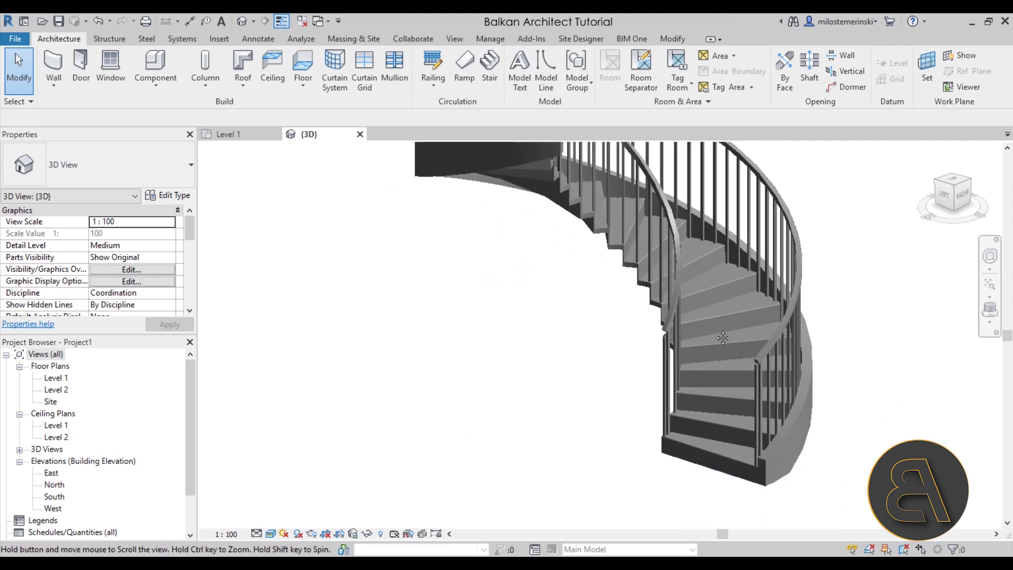
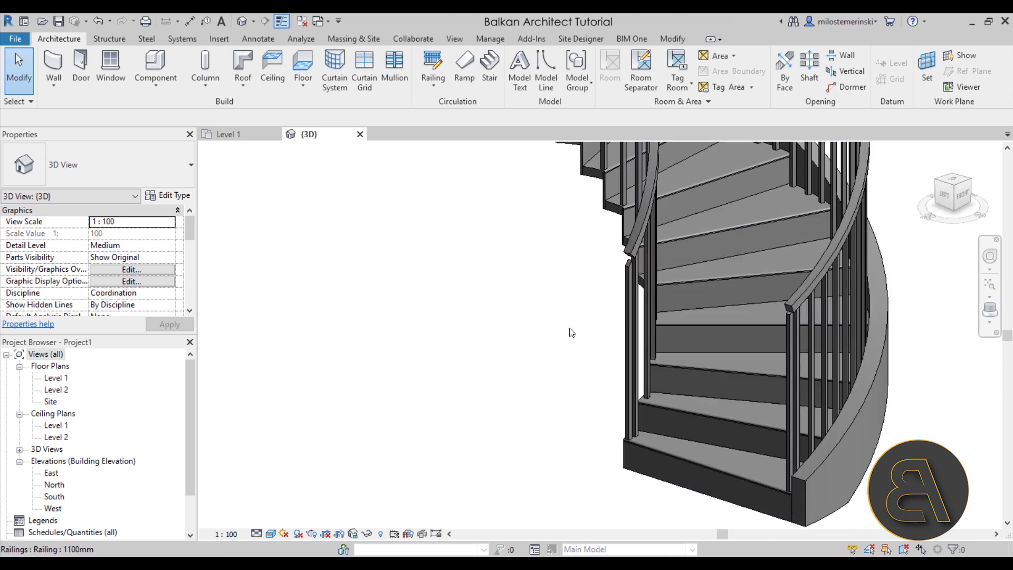
{"action": "left_click", "coordinate": [166, 198]}
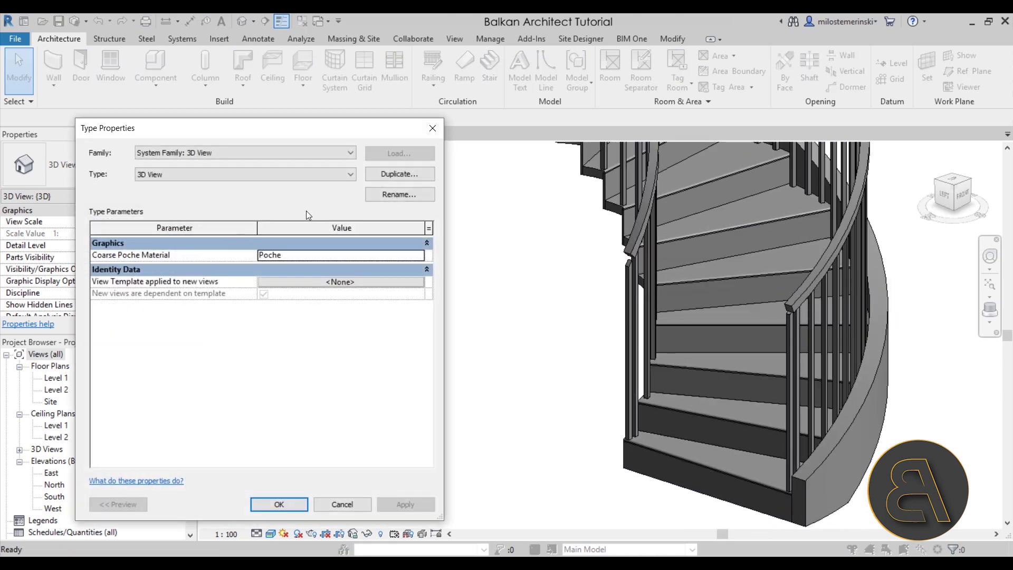
{"action": "left_click", "coordinate": [432, 128]}
{"action": "left_click", "coordinate": [596, 179]}
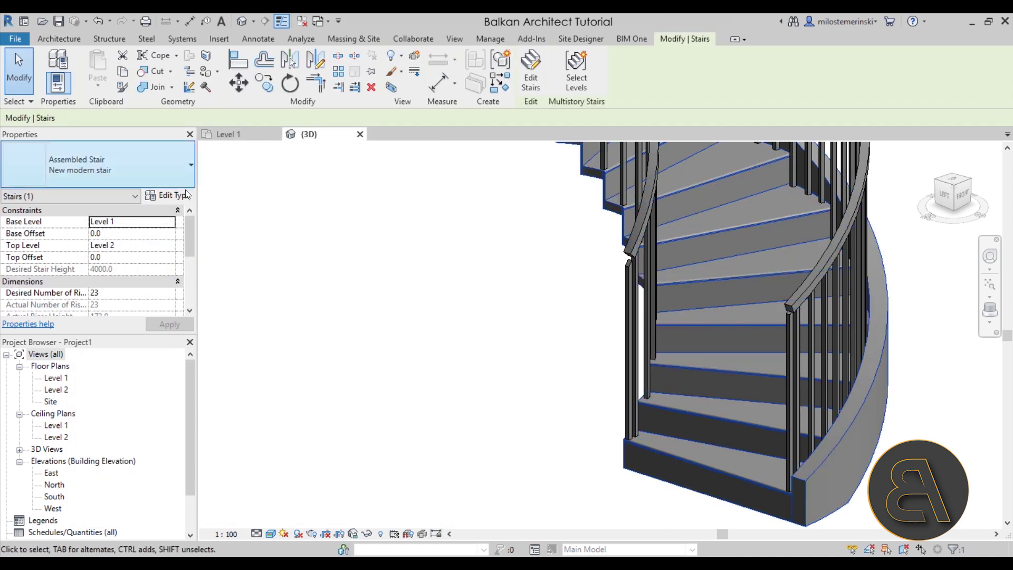
{"action": "left_click", "coordinate": [170, 195]}
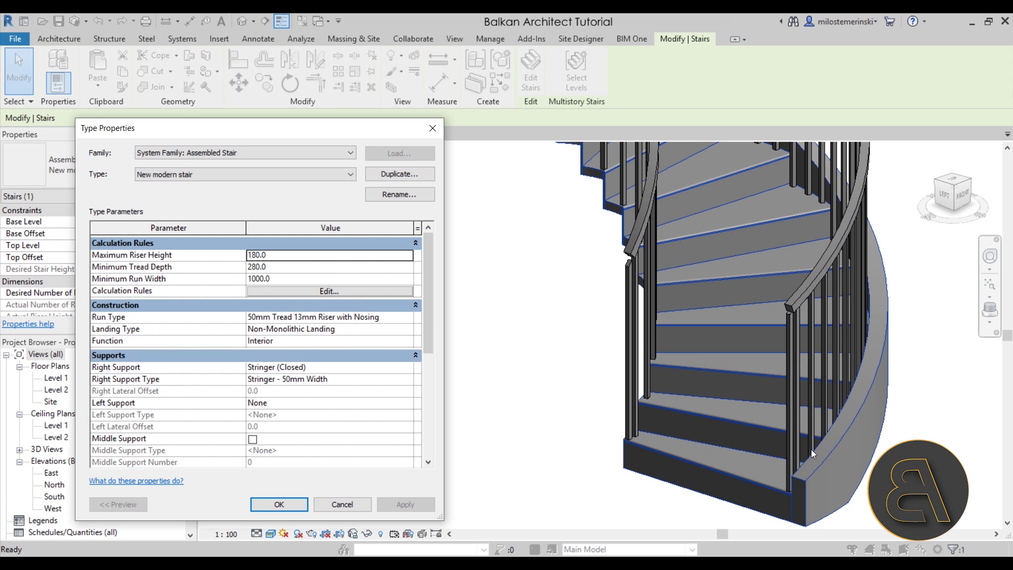
{"action": "left_click", "coordinate": [400, 317]}
{"action": "left_click", "coordinate": [409, 317]}
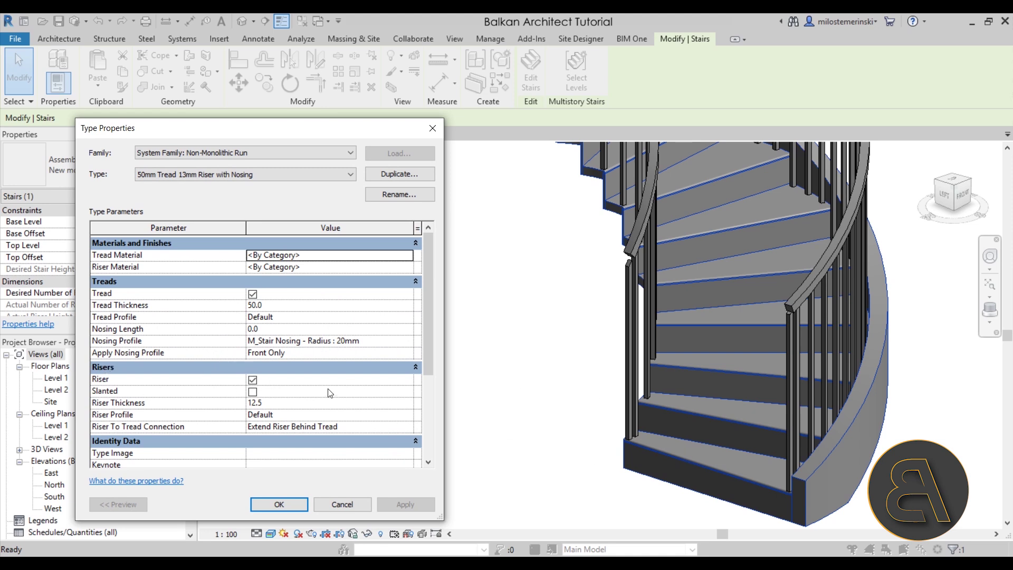
{"action": "left_click", "coordinate": [252, 380]}
{"action": "left_click", "coordinate": [423, 506]}
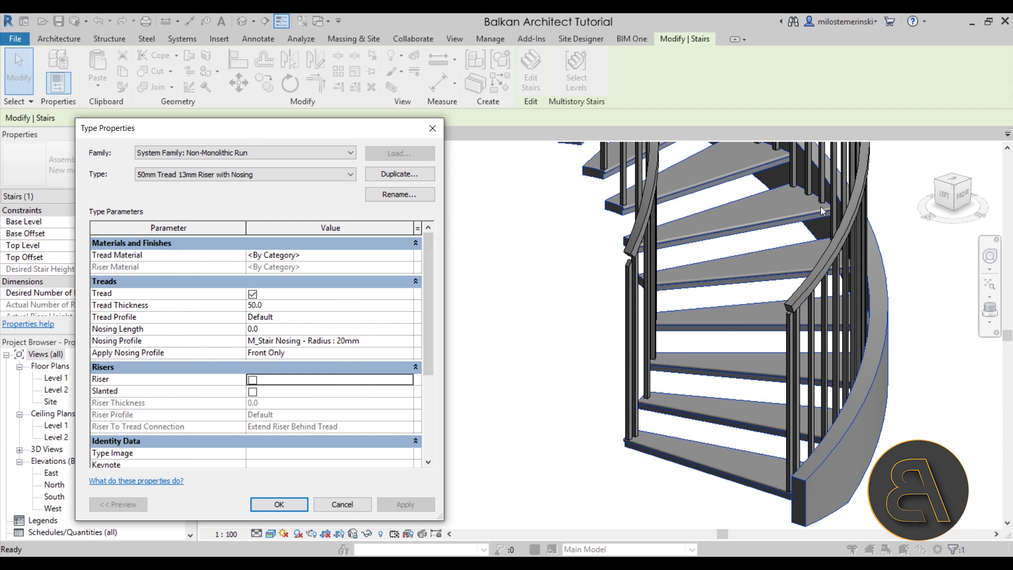
Set the run type's Nosing Profile to Default and apply it to the treads.
{"action": "left_click", "coordinate": [409, 341]}
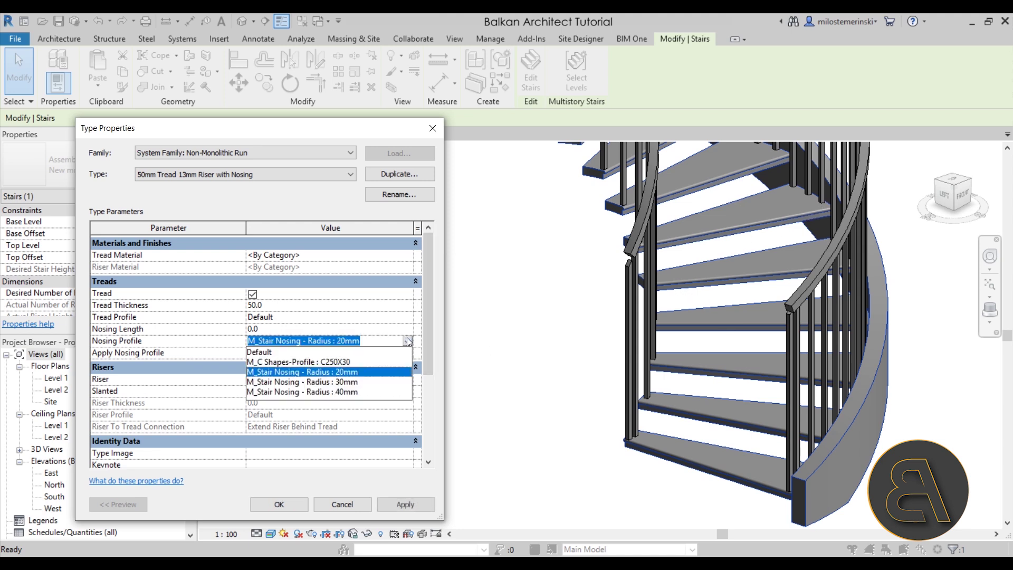
{"action": "left_click", "coordinate": [266, 353]}
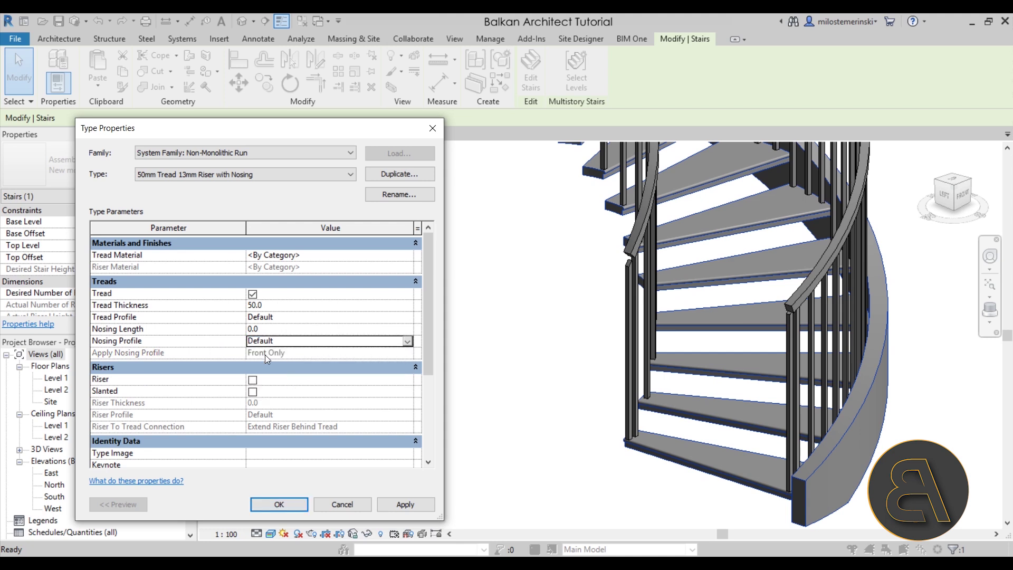
{"action": "left_click", "coordinate": [397, 506]}
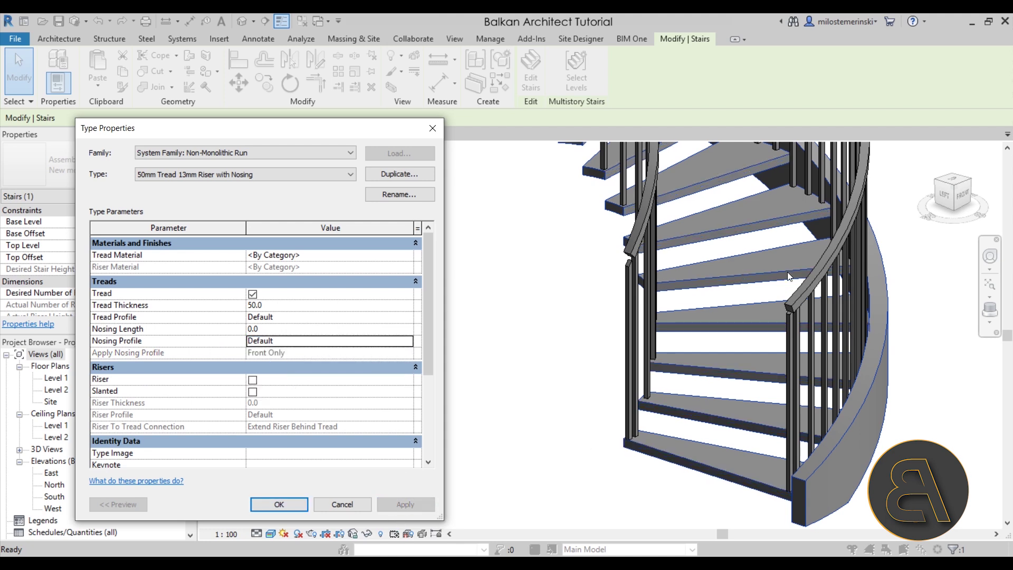
Set the run type's Tread Thickness to 60 mm and apply the change.
{"action": "left_click", "coordinate": [306, 309]}
{"action": "left_click", "coordinate": [306, 308]}
{"action": "type", "text": "60"}
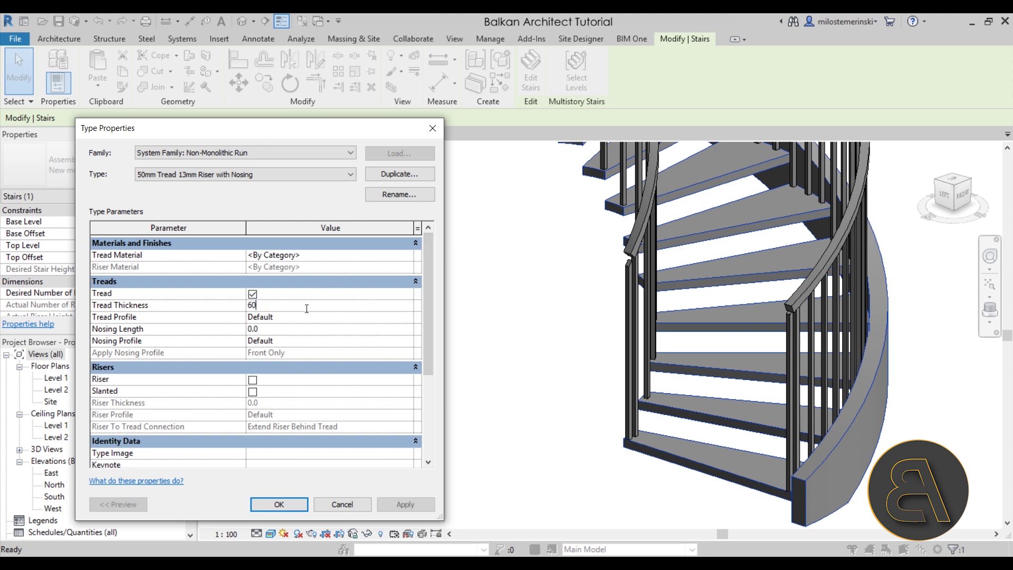
{"action": "left_click", "coordinate": [391, 507]}
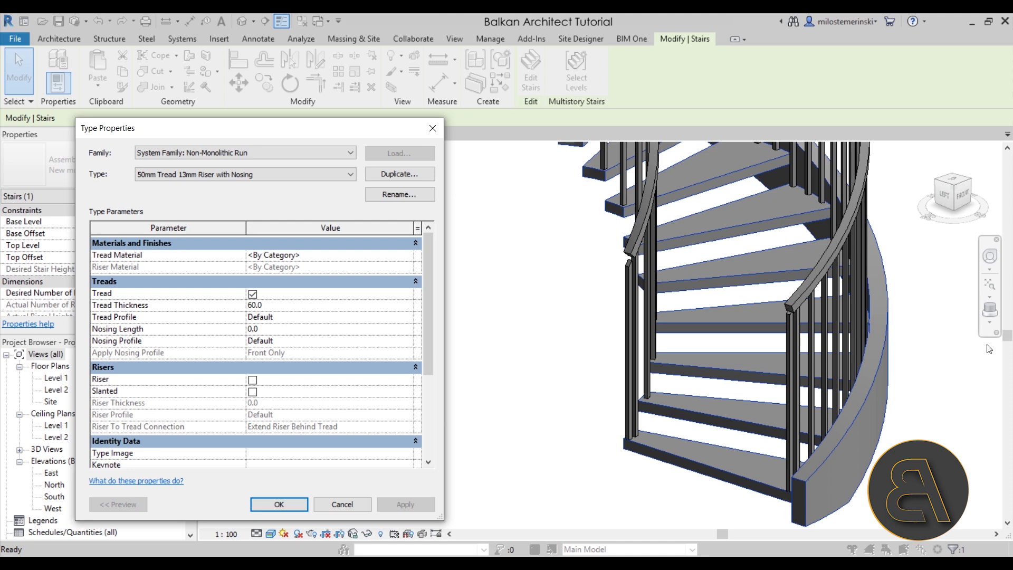
Find a black material in the library, assign Rubber, Black as the run type's Tread Material, and finish editing the run type.
{"action": "left_click", "coordinate": [366, 255]}
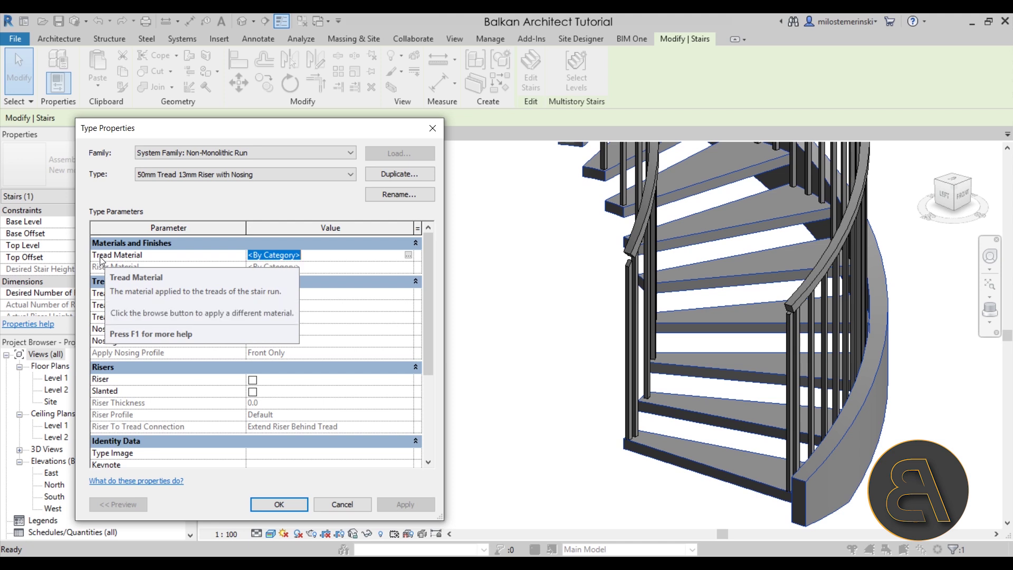
{"action": "left_click", "coordinate": [408, 256]}
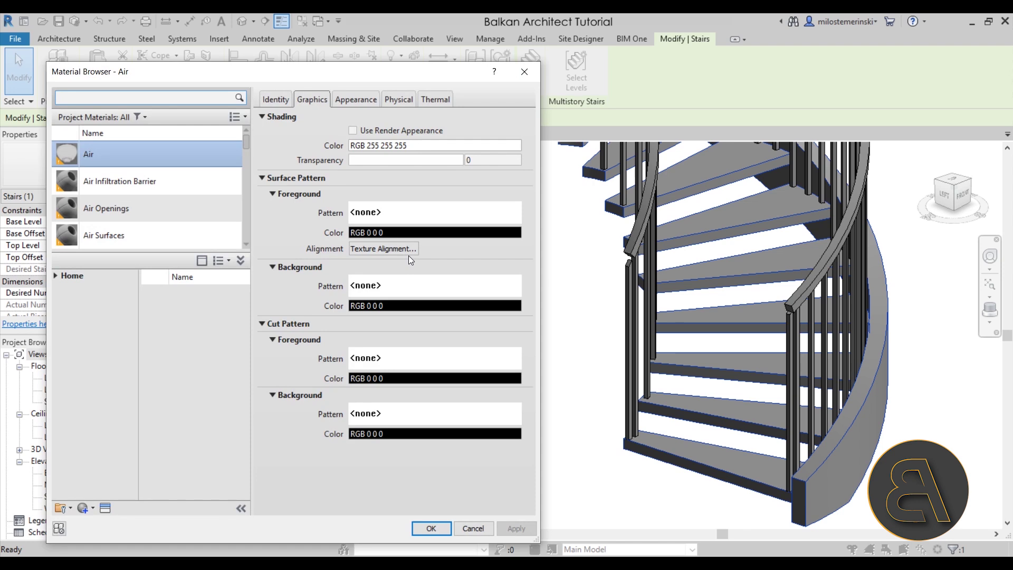
{"action": "left_click", "coordinate": [139, 100]}
{"action": "type", "text": "black"}
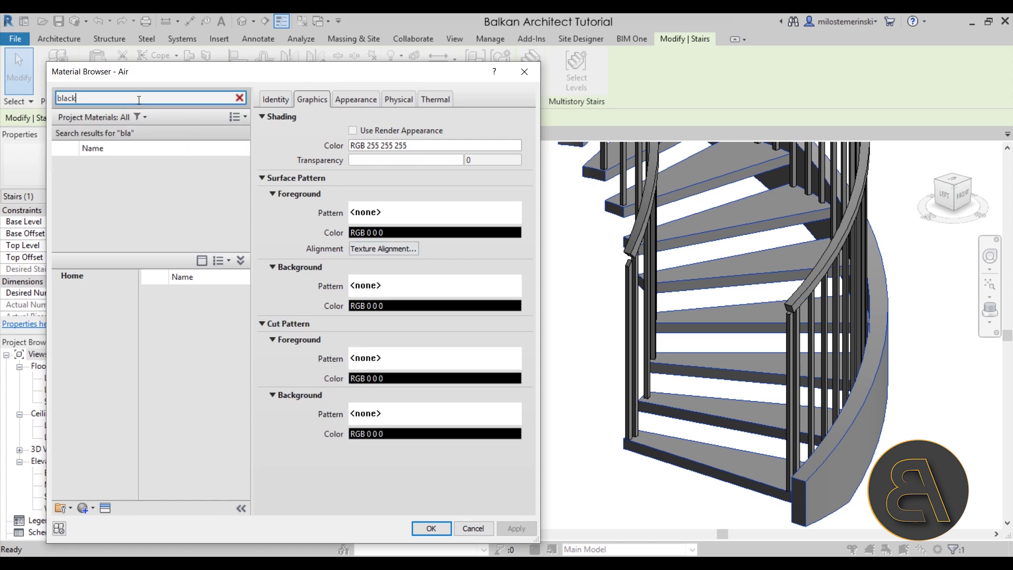
{"action": "scroll", "coordinate": [227, 217], "scroll_direction": "down", "scroll_amount": 1}
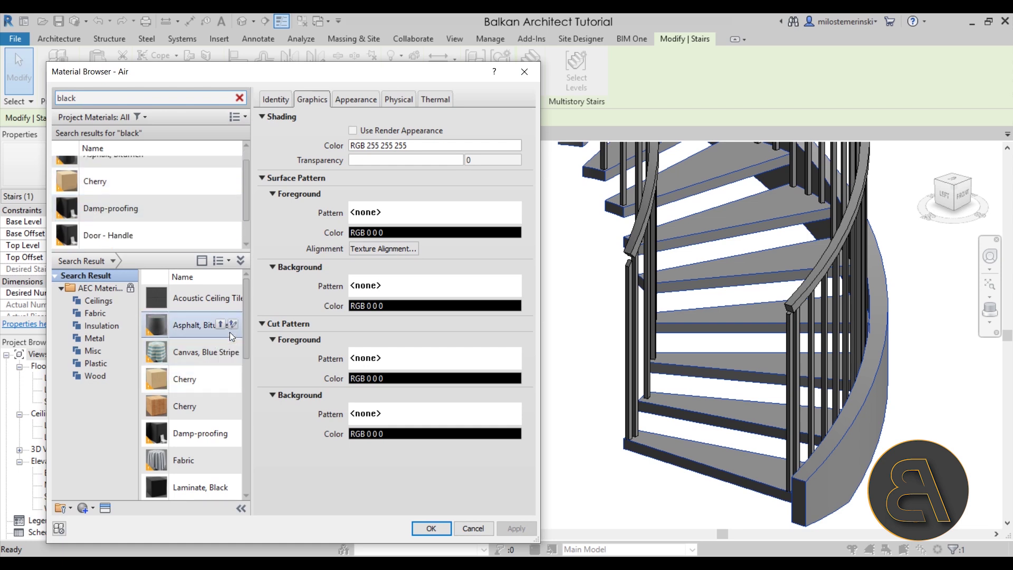
{"action": "left_click_drag", "start_coordinate": [254, 271], "coordinate": [320, 276]}
{"action": "scroll", "coordinate": [250, 349], "scroll_direction": "down", "scroll_amount": 5}
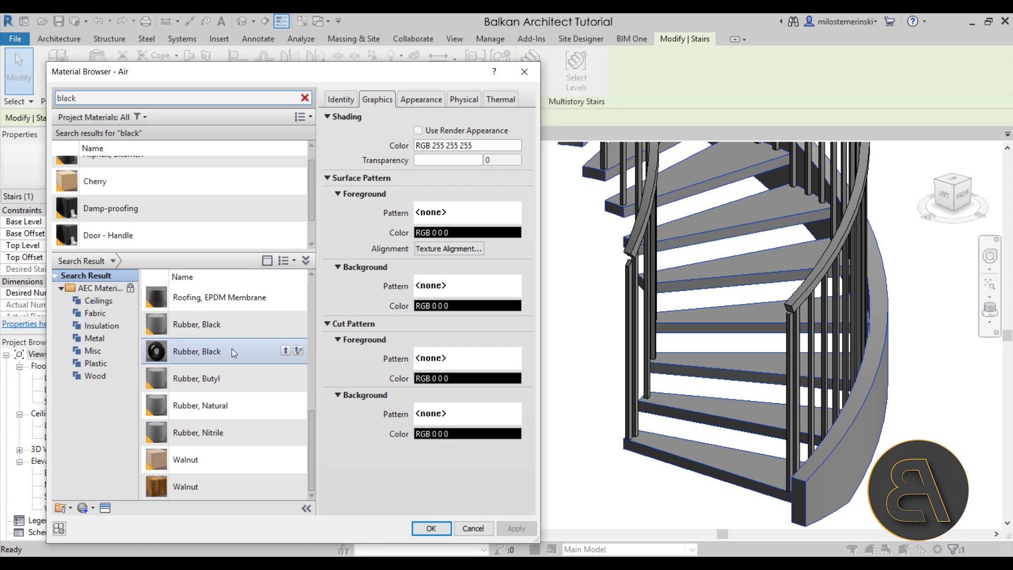
{"action": "left_click", "coordinate": [285, 350]}
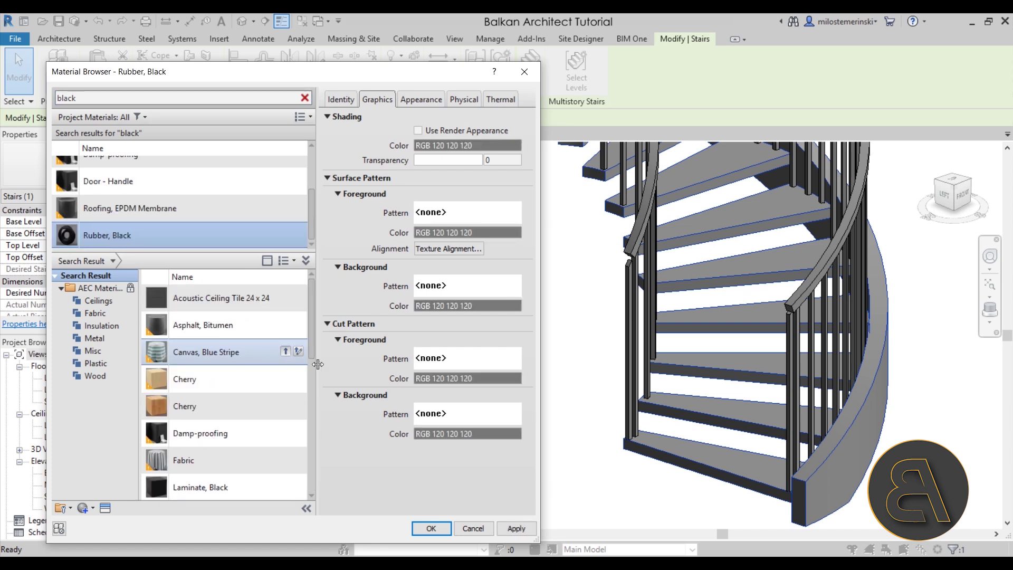
{"action": "left_click", "coordinate": [437, 529]}
{"action": "left_click", "coordinate": [414, 505]}
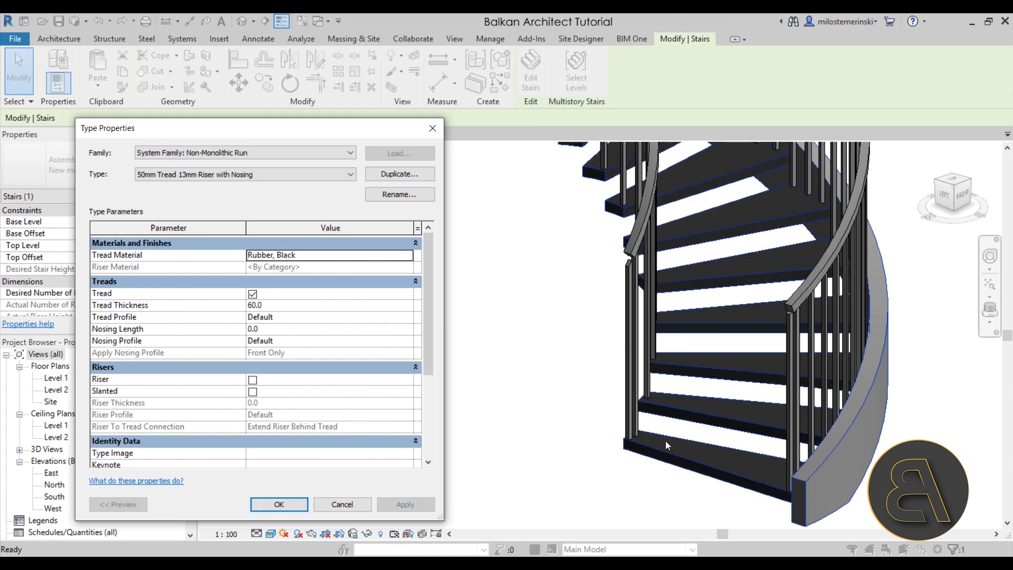
{"action": "left_click", "coordinate": [299, 505]}
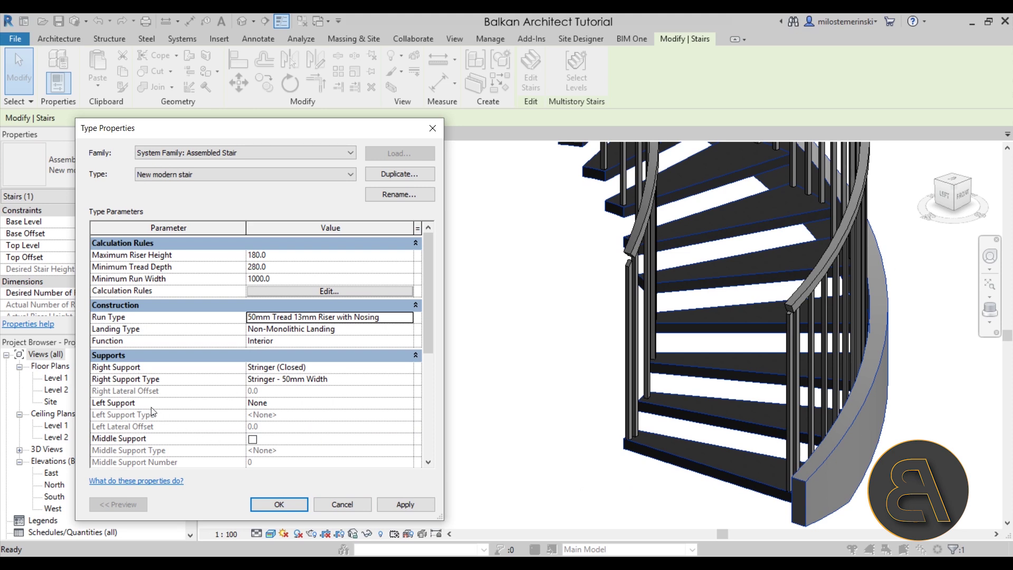
Assign Steel, Chrome Plated as the material of the right support stringer, and finish editing the stair type.
{"action": "left_click", "coordinate": [358, 379]}
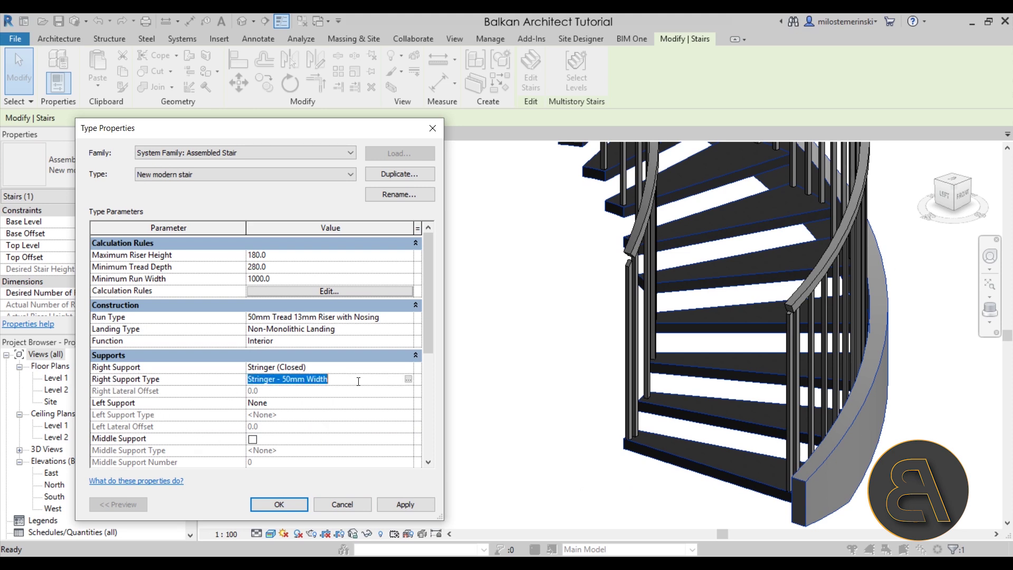
{"action": "left_click", "coordinate": [408, 379]}
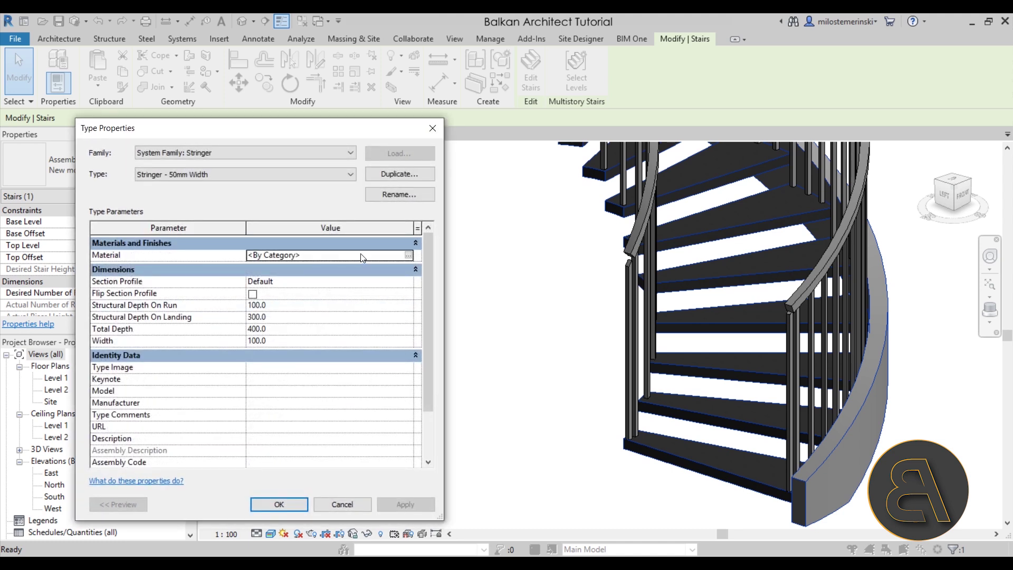
{"action": "left_click", "coordinate": [394, 254]}
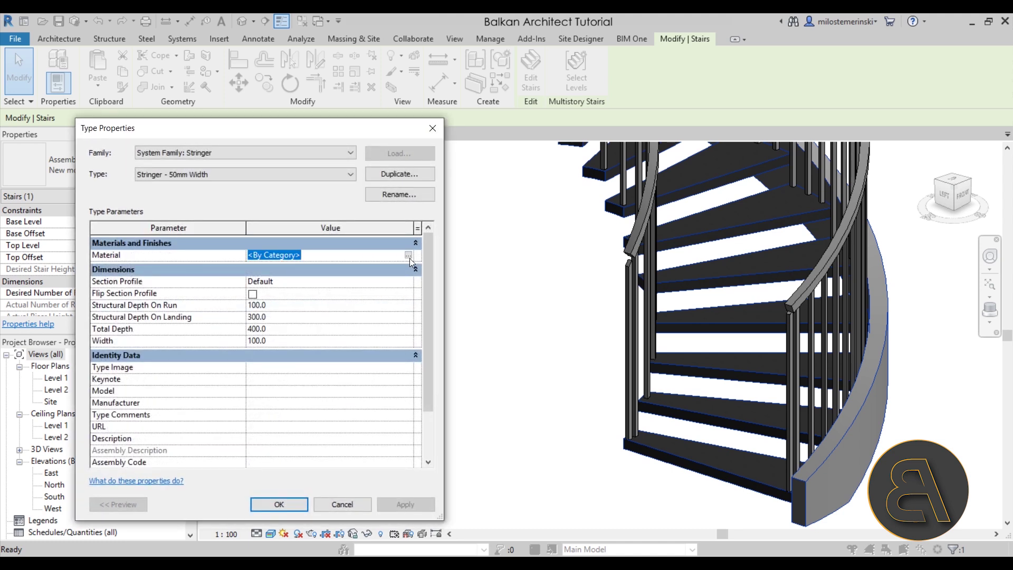
{"action": "left_click", "coordinate": [408, 255]}
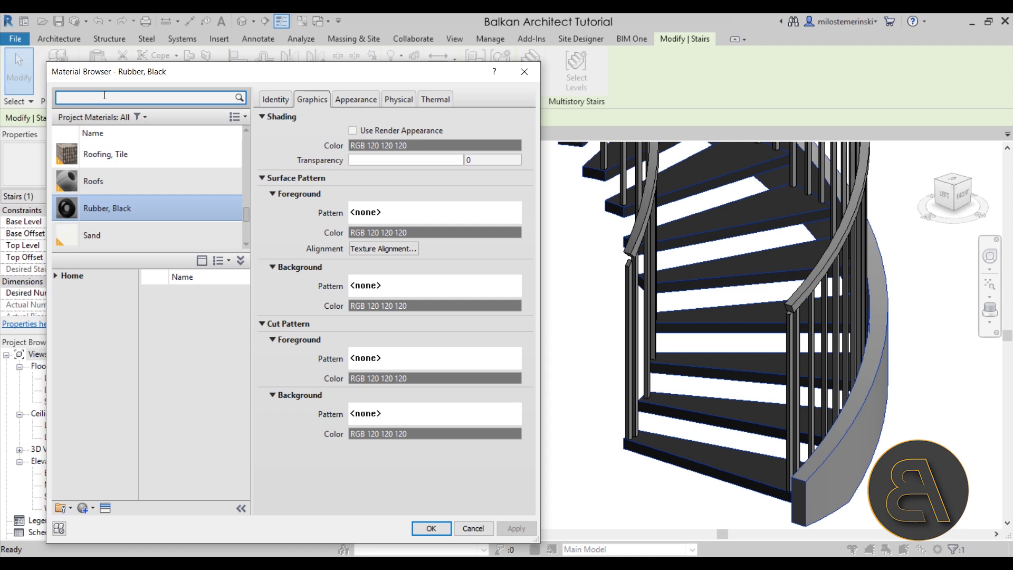
{"action": "key", "text": "BackSpace"}
{"action": "type", "text": "hr"}
{"action": "key", "text": "Return"}
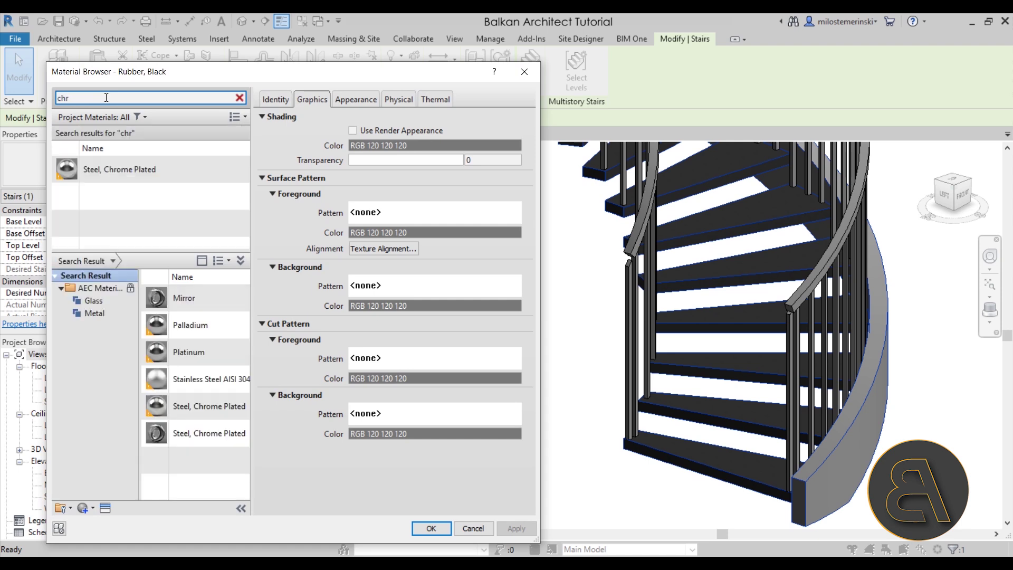
{"action": "double_click", "coordinate": [125, 169]}
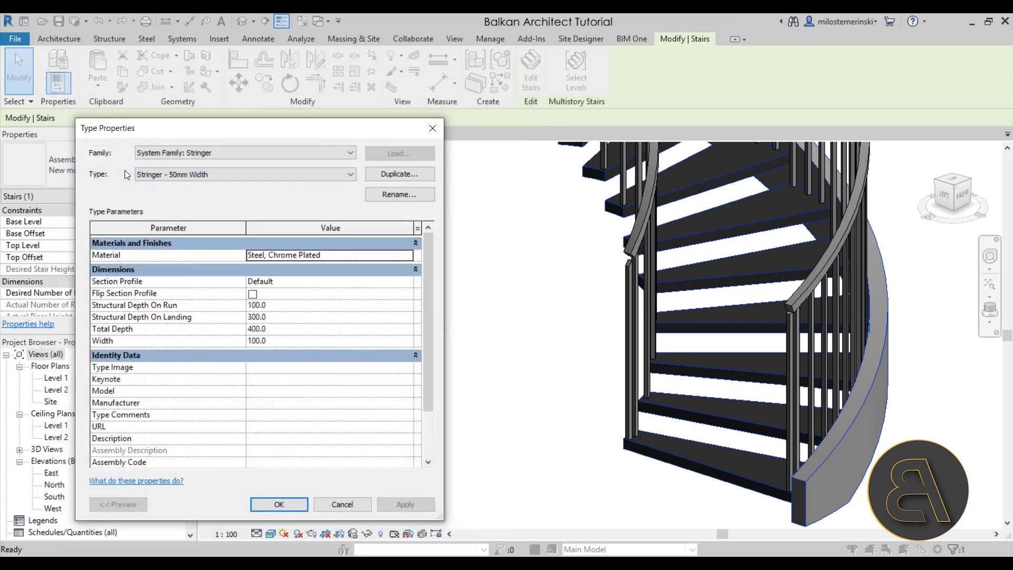
{"action": "left_click", "coordinate": [285, 505]}
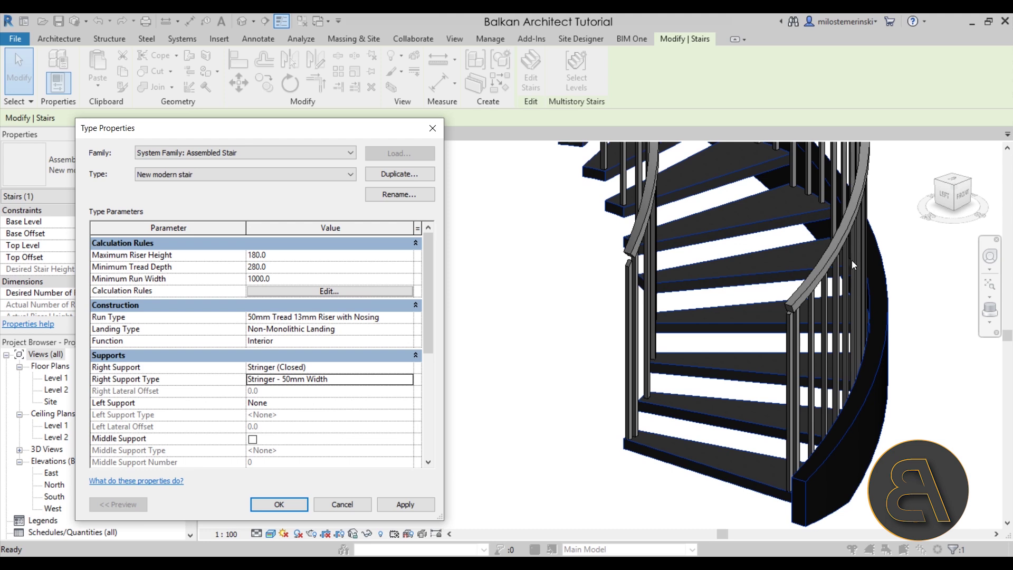
{"action": "left_click", "coordinate": [278, 503]}
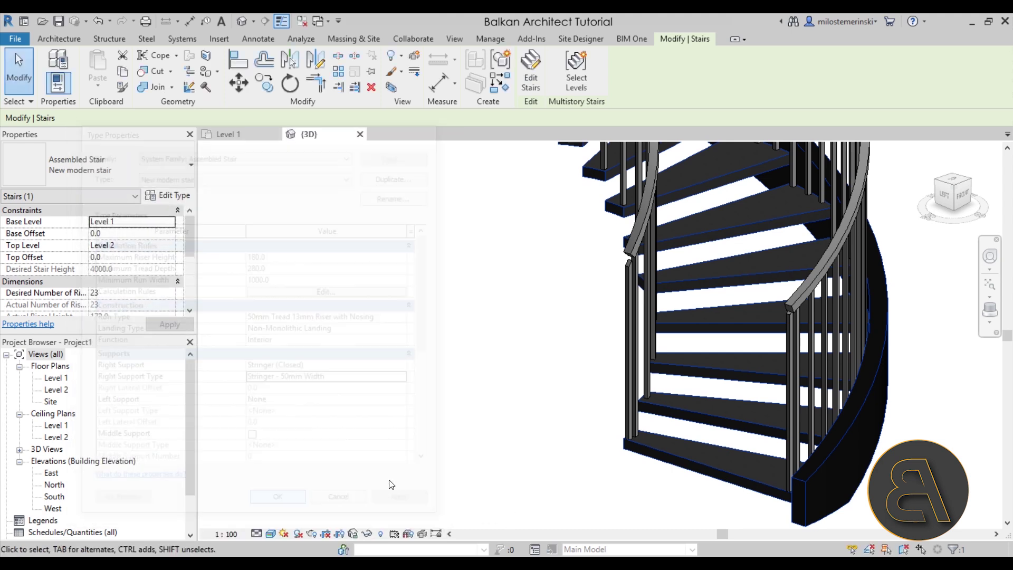
Delete both the outer and the inner railing from the spiral stair.
{"action": "left_click", "coordinate": [499, 355]}
{"action": "scroll", "coordinate": [499, 354], "scroll_direction": "down", "scroll_amount": 5}
{"action": "middle_click_drag", "start_coordinate": [499, 355], "coordinate": [495, 446]}
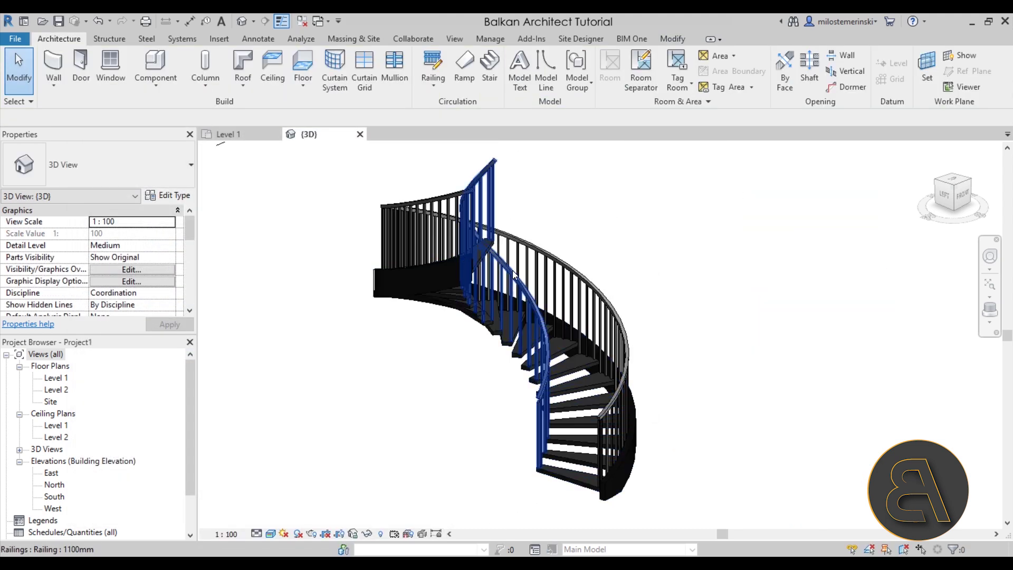
{"action": "left_click", "coordinate": [599, 291]}
{"action": "key", "text": "Delete"}
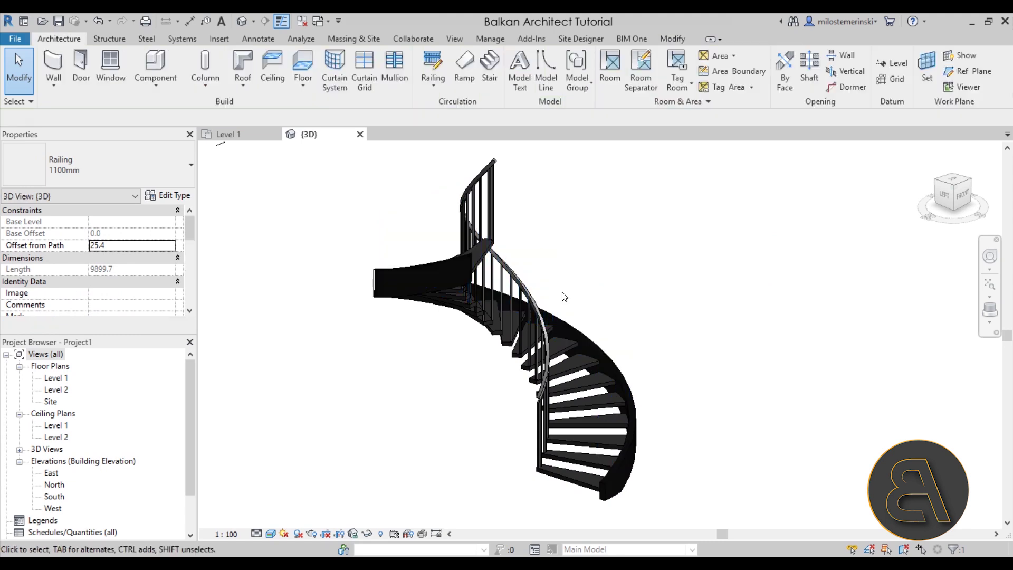
{"action": "left_click", "coordinate": [527, 294]}
{"action": "key", "text": "Delete"}
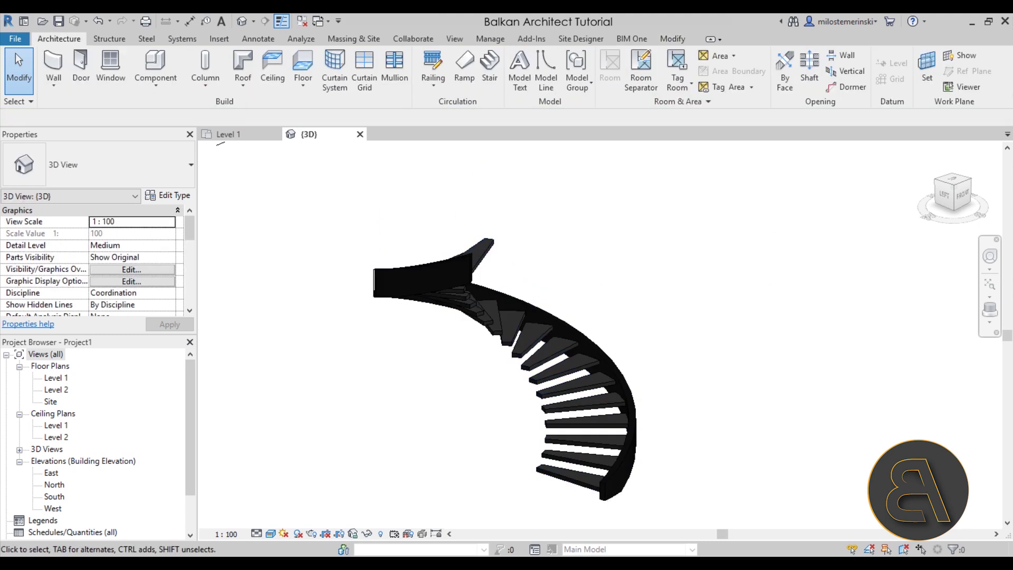
Switch to the reference photo in Photos to compare the staircase design, and return to the Revit model.
{"action": "key", "text": "alt+Tab"}
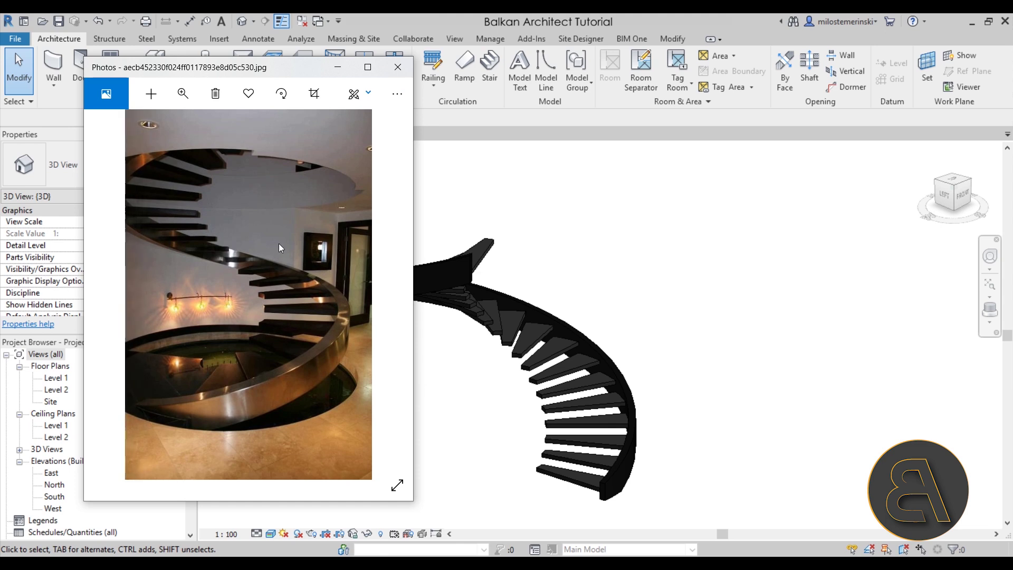
{"action": "left_click", "coordinate": [338, 67]}
{"action": "middle_click_drag", "start_coordinate": [611, 355], "coordinate": [608, 336]}
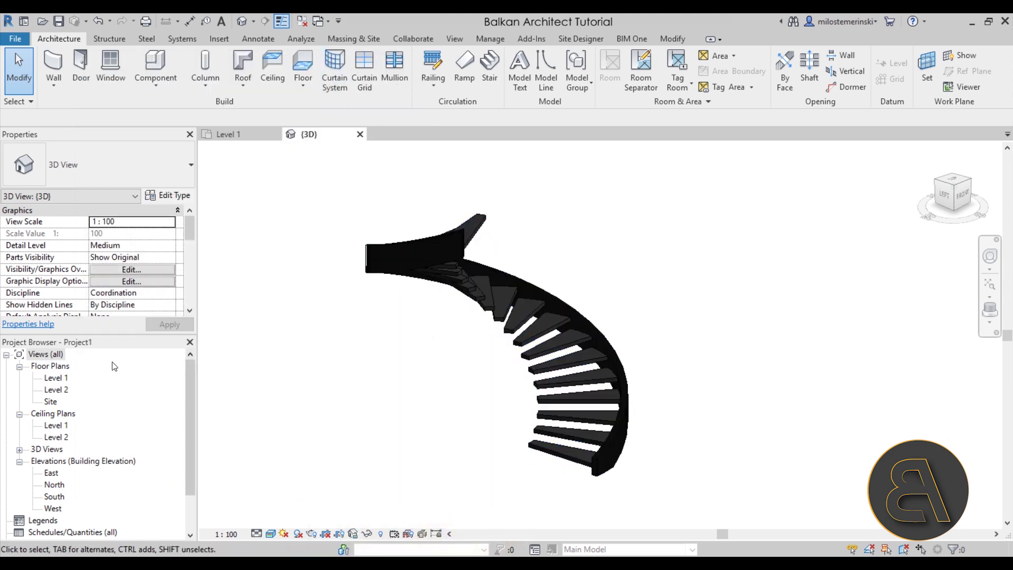
Create a rectangular Generic 150mm floor of about 44000 by 49000 mm around the stair in the Level 1 floor plan.
{"action": "left_click", "coordinate": [57, 378]}
{"action": "double_click", "coordinate": [57, 378]}
{"action": "scroll", "coordinate": [316, 374], "scroll_direction": "down", "scroll_amount": 5}
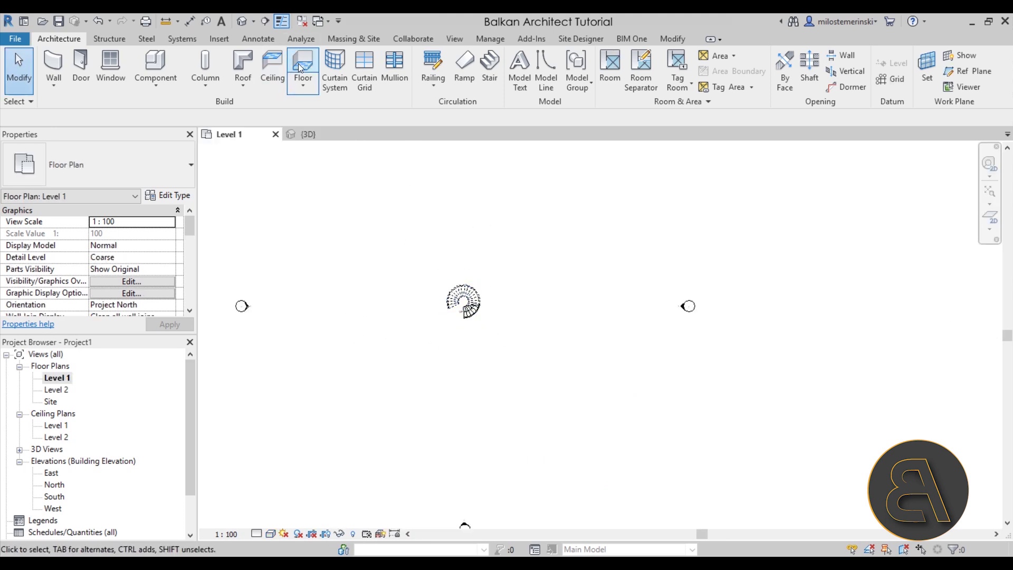
{"action": "left_click", "coordinate": [299, 68]}
{"action": "scroll", "coordinate": [475, 248], "scroll_direction": "down", "scroll_amount": 4}
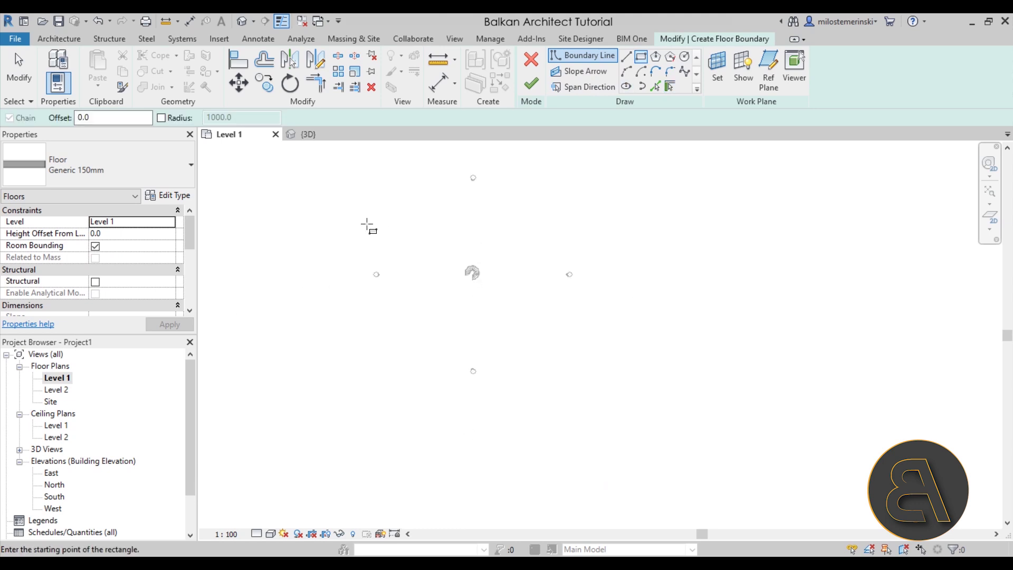
{"action": "left_click", "coordinate": [394, 180]}
{"action": "left_click", "coordinate": [560, 371]}
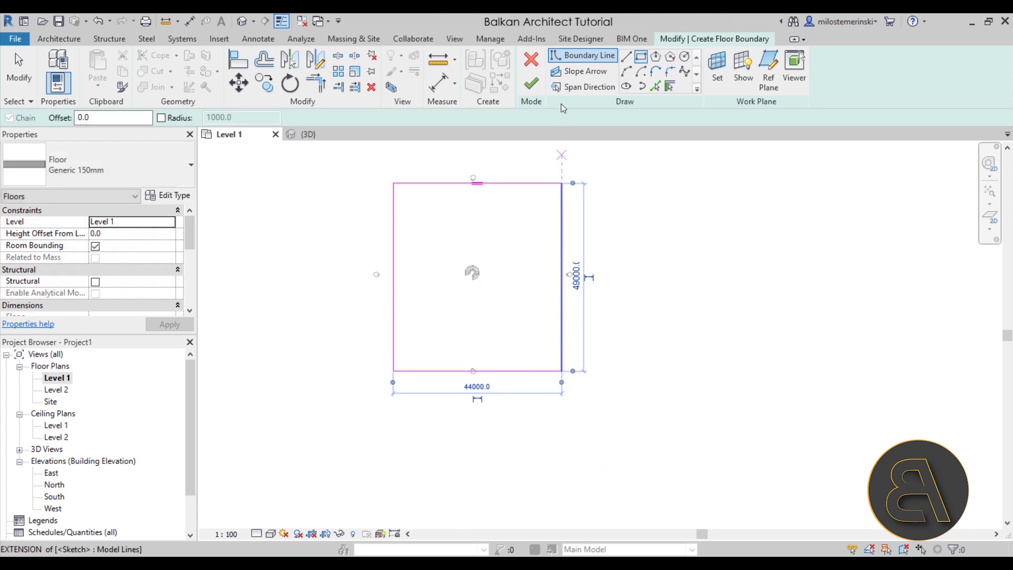
{"action": "left_click", "coordinate": [530, 83]}
{"action": "scroll", "coordinate": [454, 360], "scroll_direction": "up", "scroll_amount": 2}
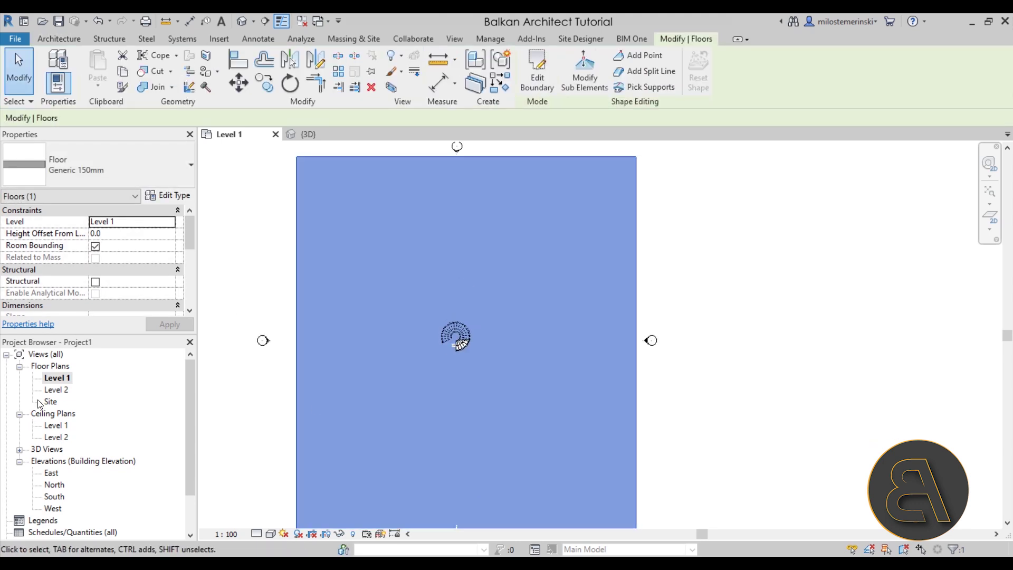
Start a Generic 150mm floor in the Level 2 plan with a rectangular boundary matching the Level 1 floor's outline.
{"action": "double_click", "coordinate": [56, 389]}
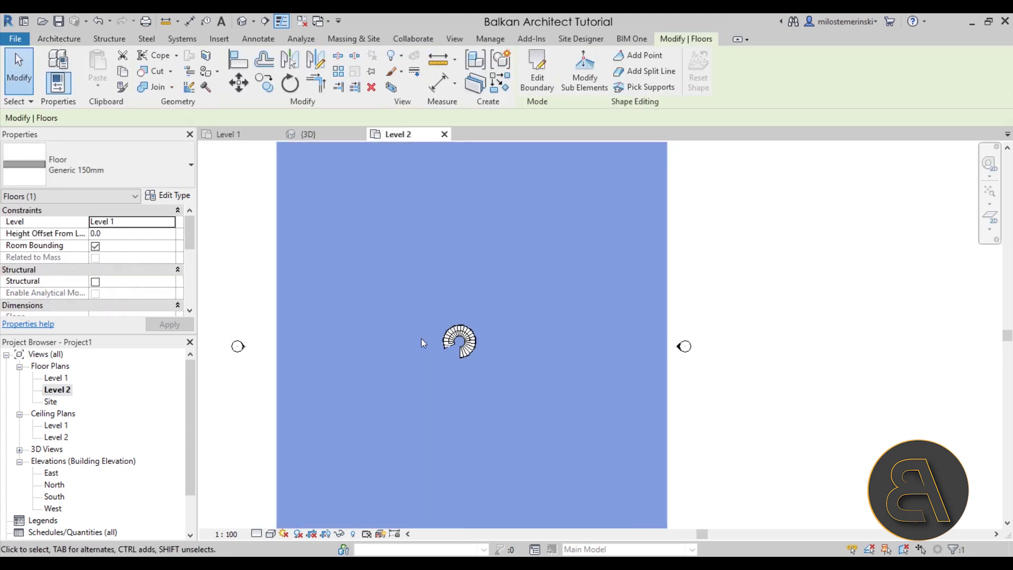
{"action": "key", "text": "Escape"}
{"action": "scroll", "coordinate": [413, 302], "scroll_direction": "down", "scroll_amount": 1}
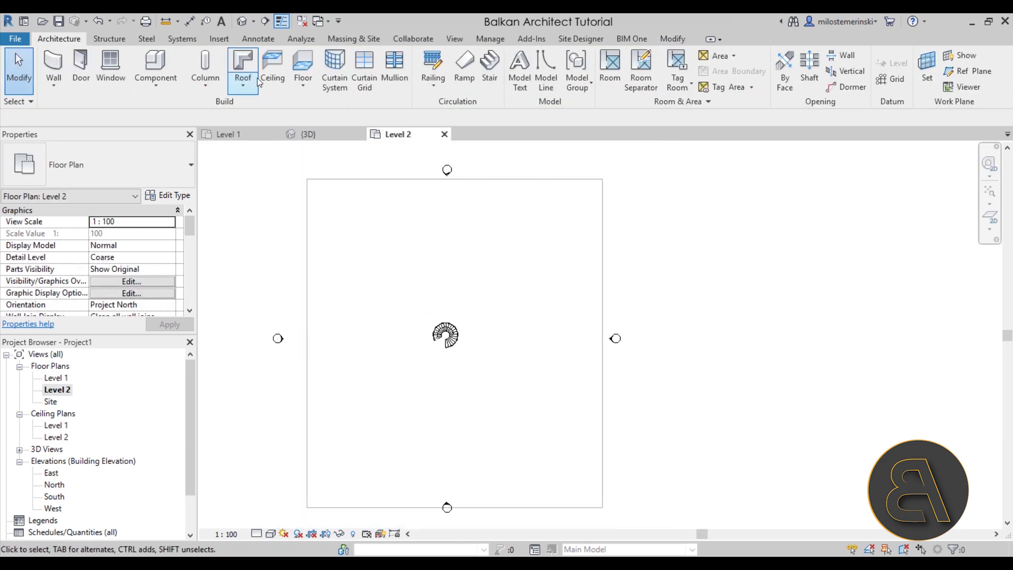
{"action": "left_click", "coordinate": [303, 64]}
{"action": "left_click", "coordinate": [645, 58]}
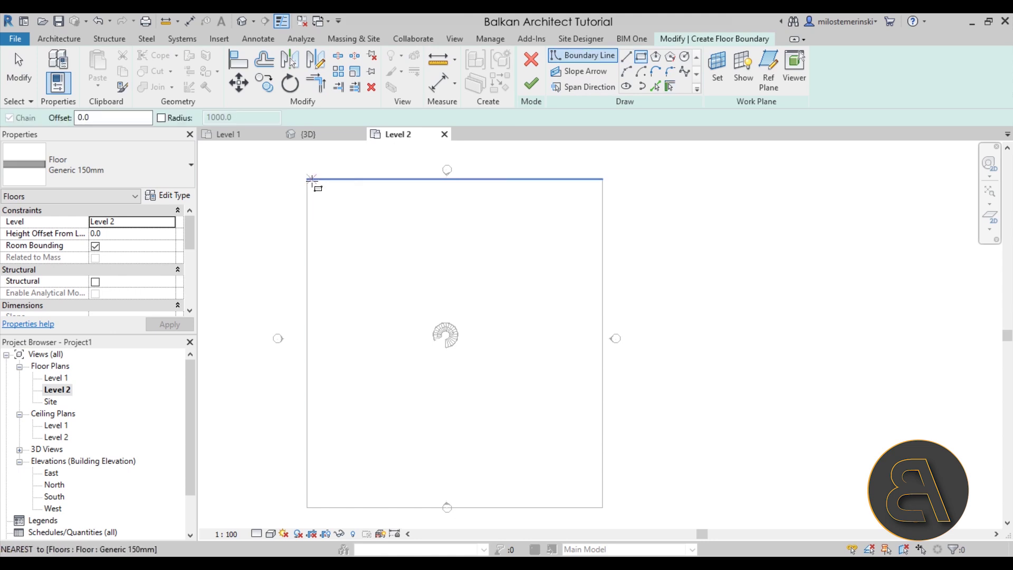
{"action": "left_click", "coordinate": [307, 179]}
{"action": "left_click", "coordinate": [603, 508]}
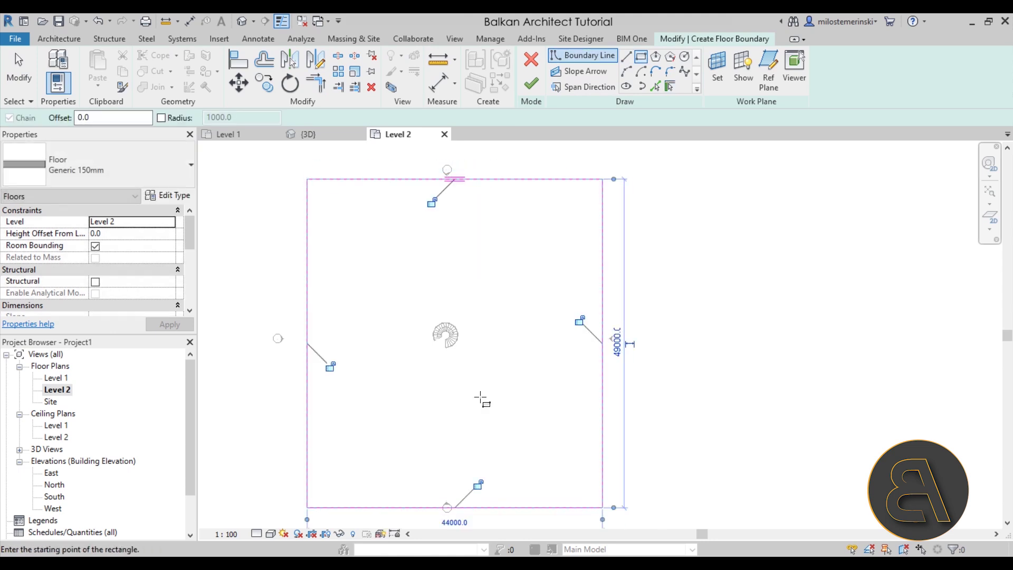
Outline the stair opening in the Level 2 floor sketch by picking the stair's outer and inner arcs and both straight end edges.
{"action": "scroll", "coordinate": [464, 369], "scroll_direction": "up", "scroll_amount": 6}
{"action": "middle_click_drag", "start_coordinate": [446, 357], "coordinate": [435, 335]}
{"action": "scroll", "coordinate": [436, 335], "scroll_direction": "up", "scroll_amount": 2}
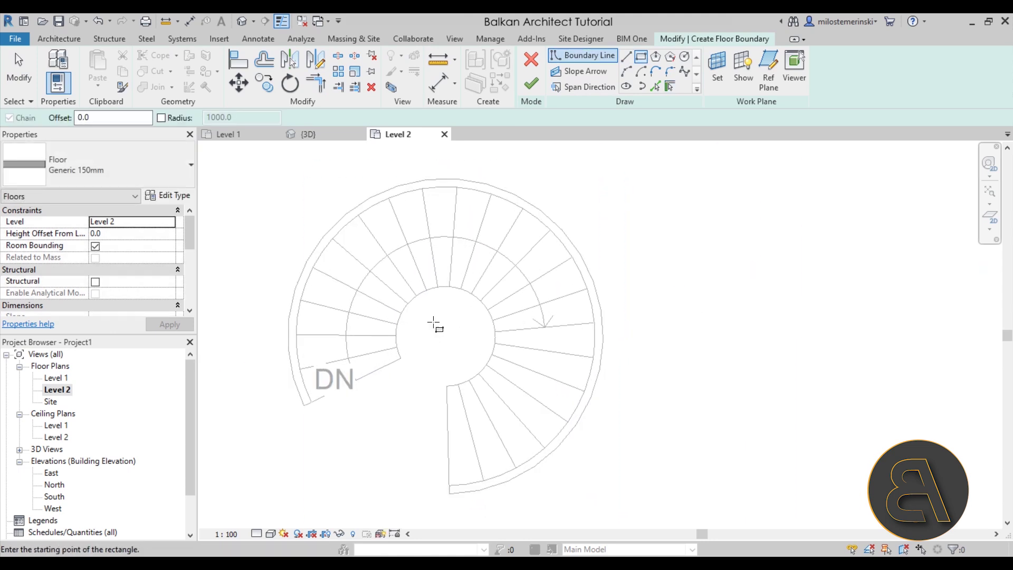
{"action": "left_click", "coordinate": [655, 86]}
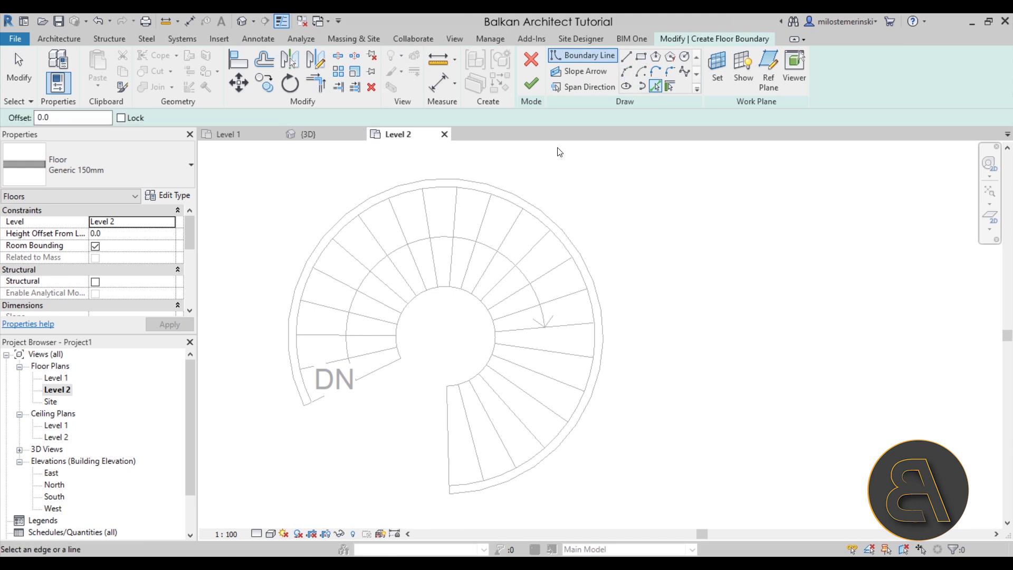
{"action": "left_click", "coordinate": [504, 191]}
{"action": "left_click", "coordinate": [412, 371]}
{"action": "left_click", "coordinate": [378, 373]}
{"action": "left_click", "coordinate": [445, 434]}
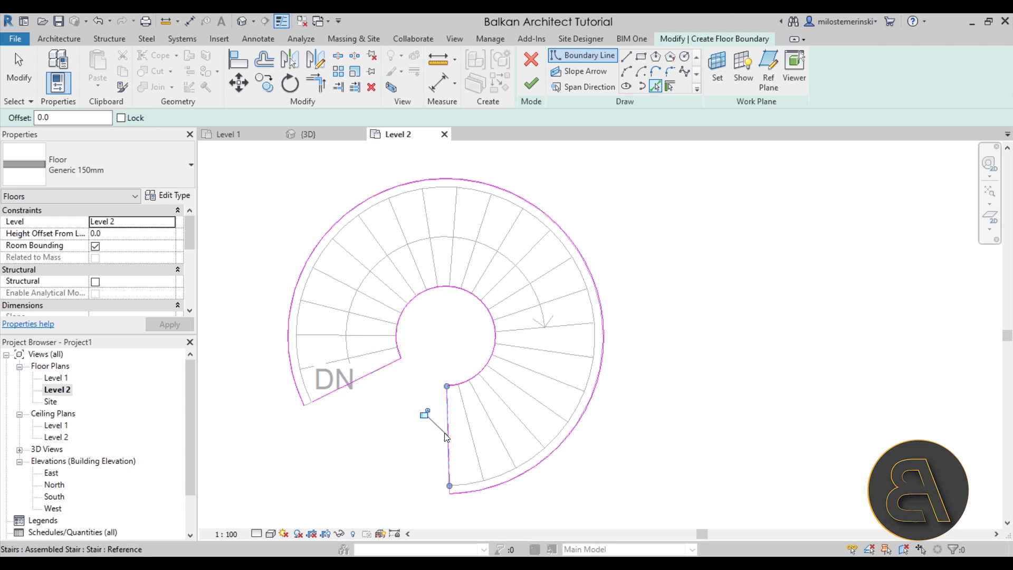
{"action": "key", "text": "Escape"}
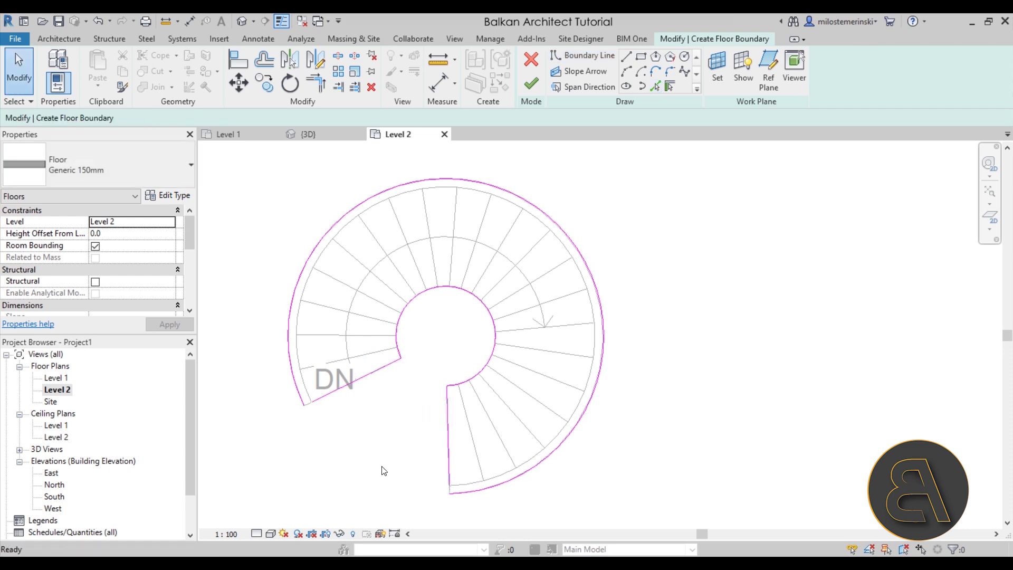
Reshape the opening's inner arc in the Level 2 floor sketch to span only the short gap between the two straight end edges.
{"action": "left_click", "coordinate": [412, 372]}
{"action": "scroll", "coordinate": [415, 358], "scroll_direction": "up", "scroll_amount": 3}
{"action": "left_click_drag", "start_coordinate": [481, 418], "coordinate": [389, 368]}
{"action": "key", "text": "Escape"}
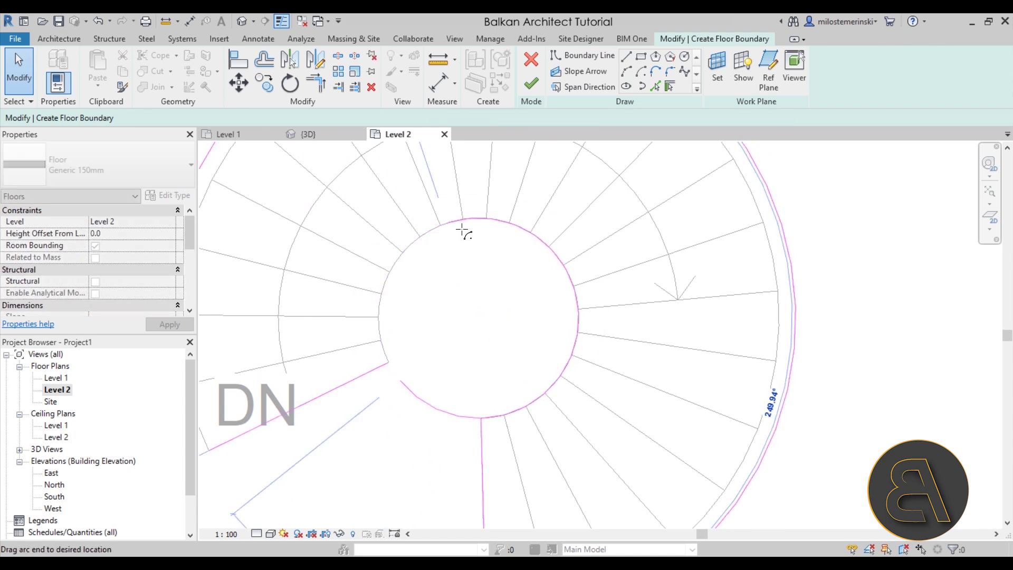
{"action": "left_click", "coordinate": [442, 401]}
{"action": "key", "text": "Escape"}
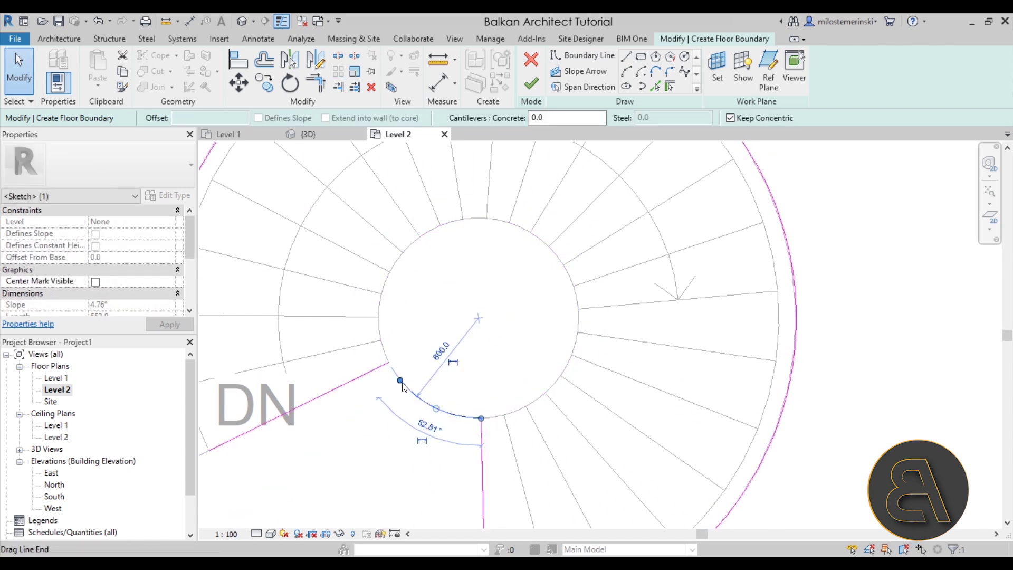
{"action": "scroll", "coordinate": [514, 334], "scroll_direction": "down", "scroll_amount": 5}
{"action": "scroll", "coordinate": [510, 332], "scroll_direction": "up", "scroll_amount": 2}
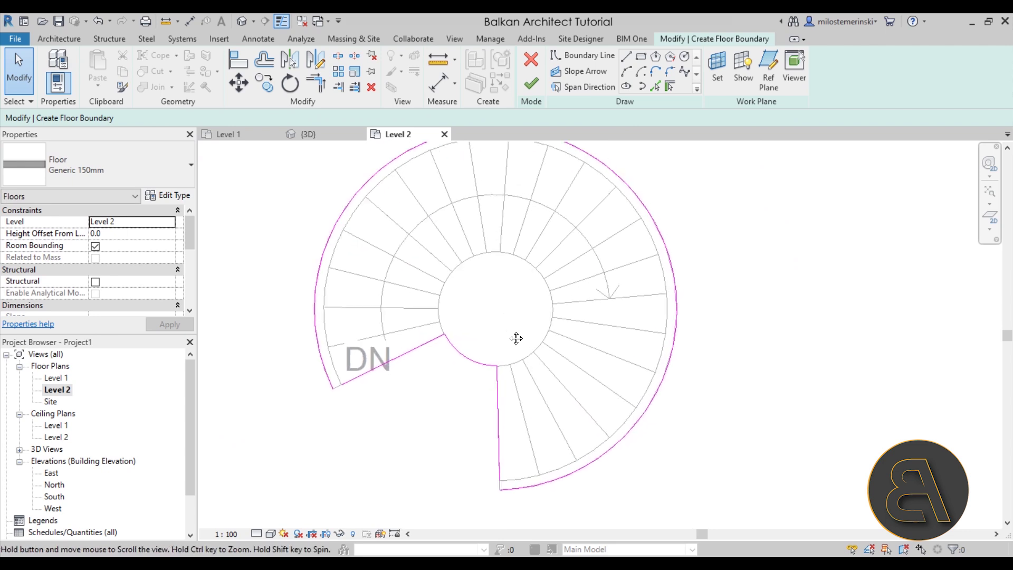
Trim/Extend the opening's straight end edges to meet the outer arc and finish the Level 2 floor sketch.
{"action": "scroll", "coordinate": [332, 395], "scroll_direction": "up", "scroll_amount": 2}
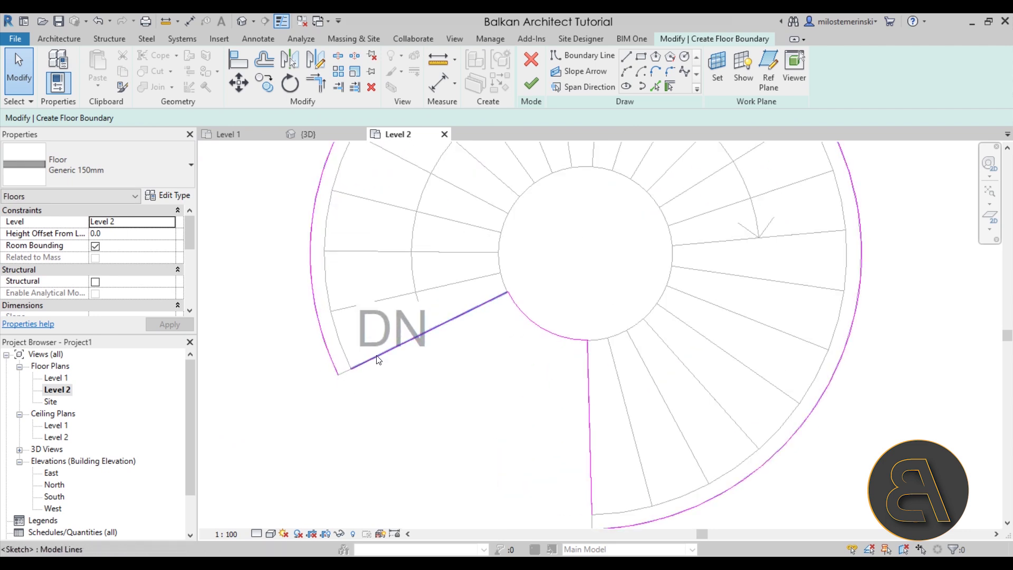
{"action": "scroll", "coordinate": [345, 372], "scroll_direction": "down", "scroll_amount": 1}
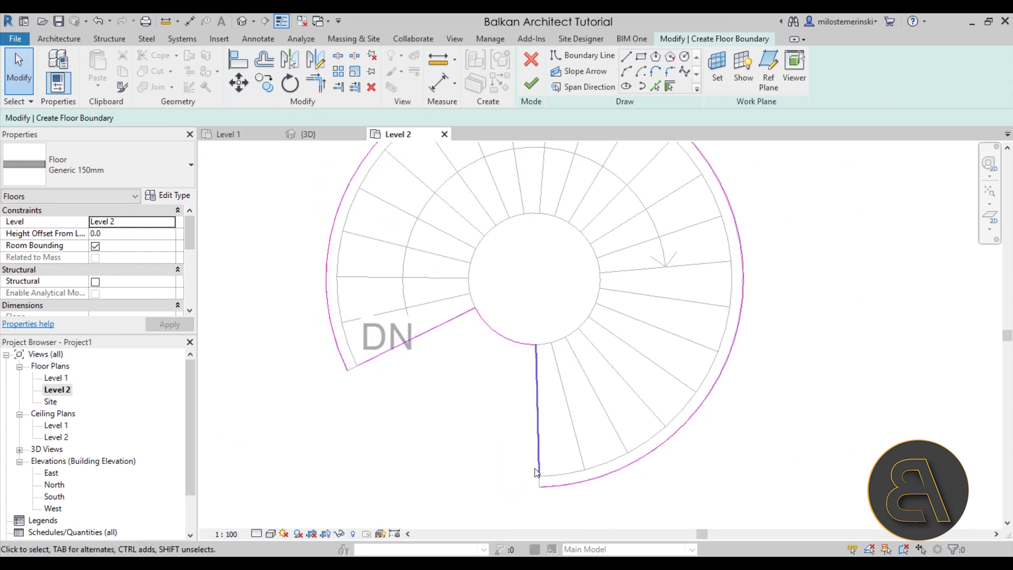
{"action": "left_click", "coordinate": [315, 83]}
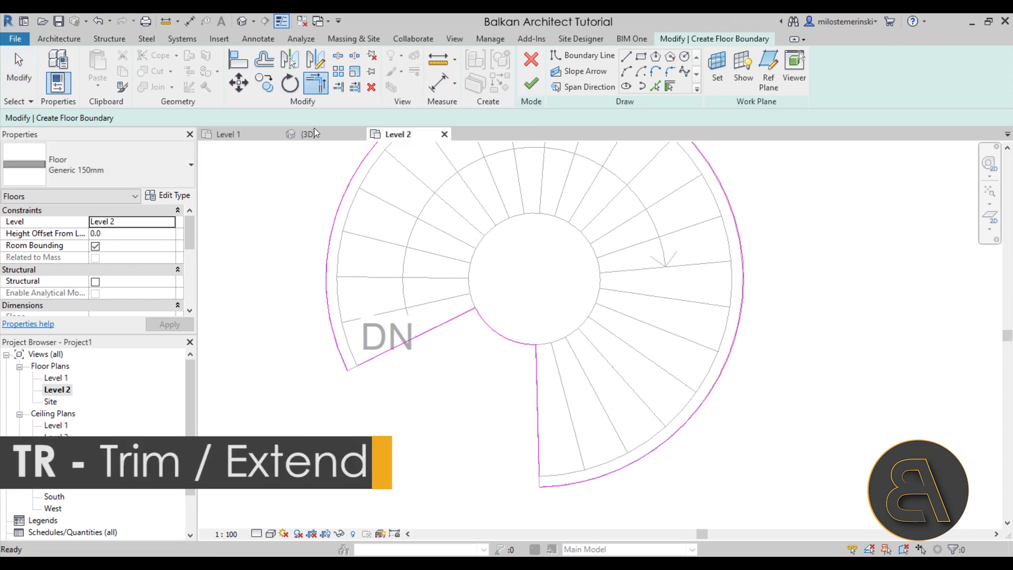
{"action": "left_click", "coordinate": [539, 471]}
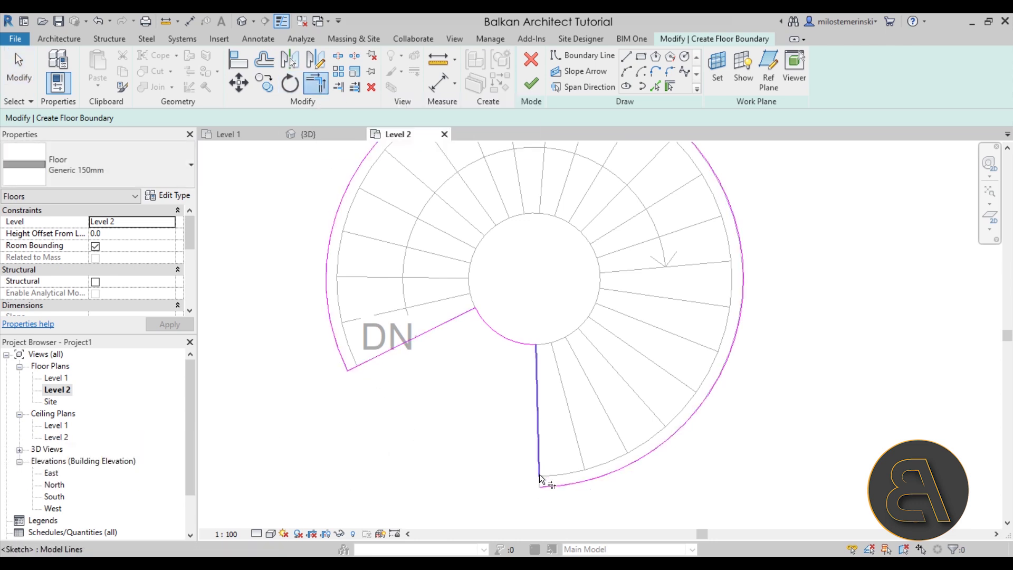
{"action": "left_click", "coordinate": [557, 484]}
{"action": "scroll", "coordinate": [460, 385], "scroll_direction": "down", "scroll_amount": 2}
{"action": "middle_click_drag", "start_coordinate": [460, 382], "coordinate": [444, 410]}
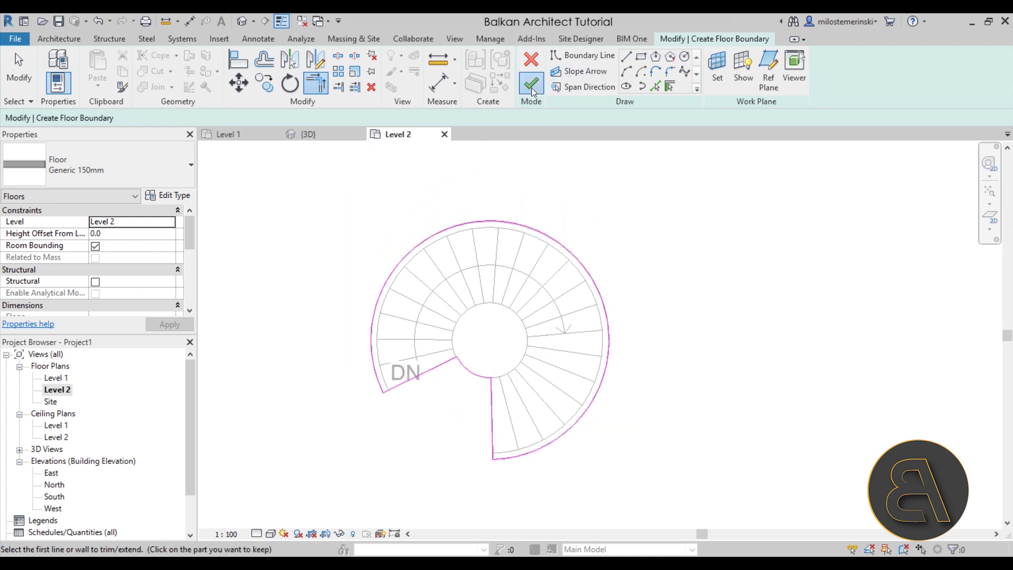
{"action": "left_click", "coordinate": [531, 83]}
{"action": "scroll", "coordinate": [435, 268], "scroll_direction": "down", "scroll_amount": 1}
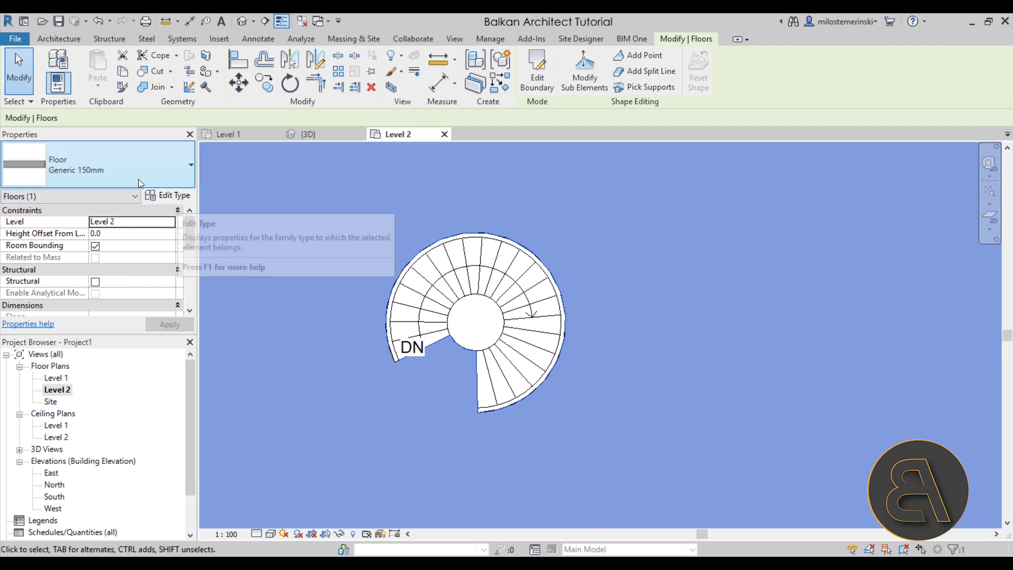
Assign the Gypsum Wall Board material to the structure layer of the Generic 150mm floor type, finding it with the search "whi".
{"action": "left_click", "coordinate": [174, 195]}
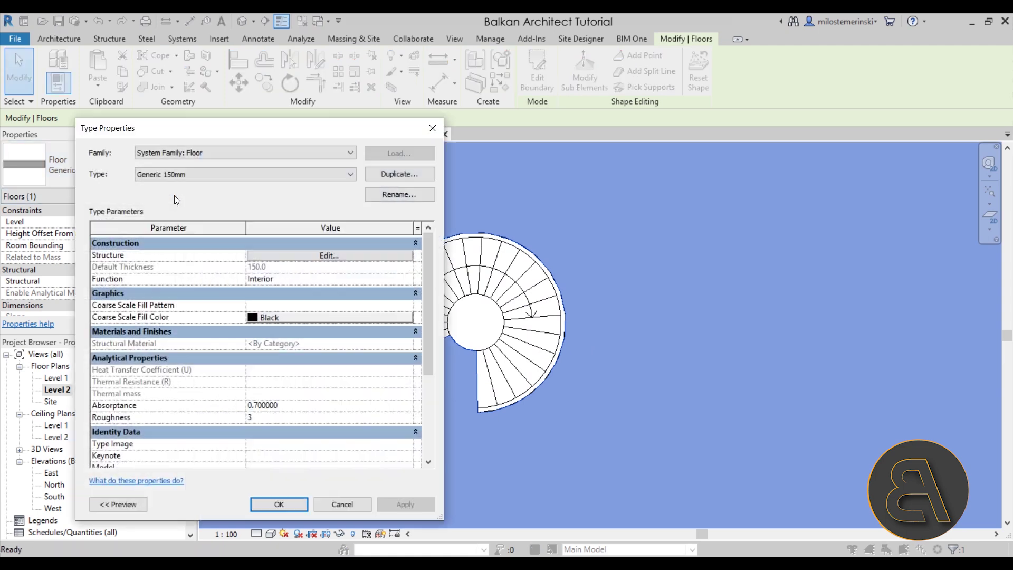
{"action": "left_click", "coordinate": [275, 257]}
{"action": "left_click", "coordinate": [232, 265]}
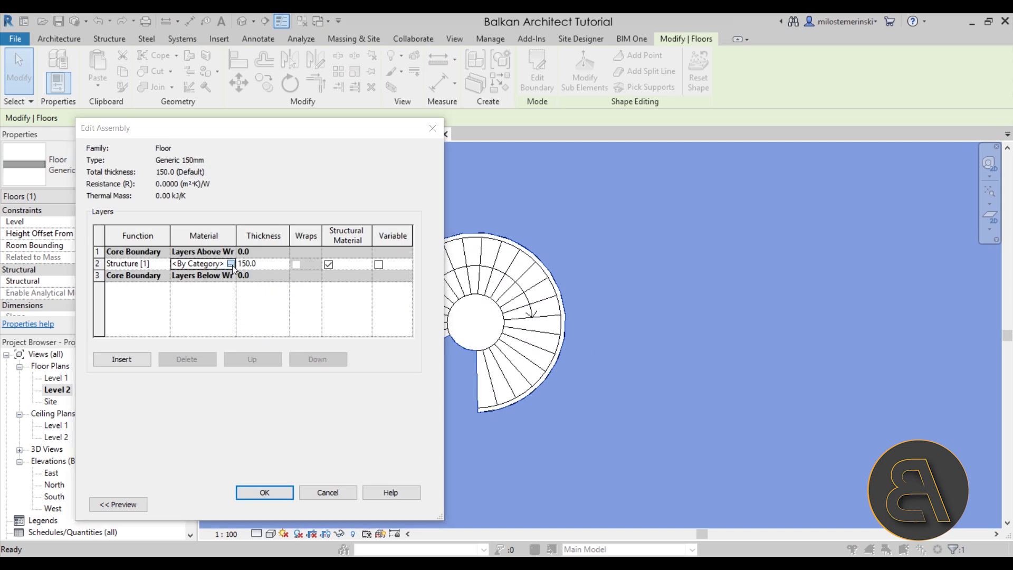
{"action": "left_click", "coordinate": [232, 264]}
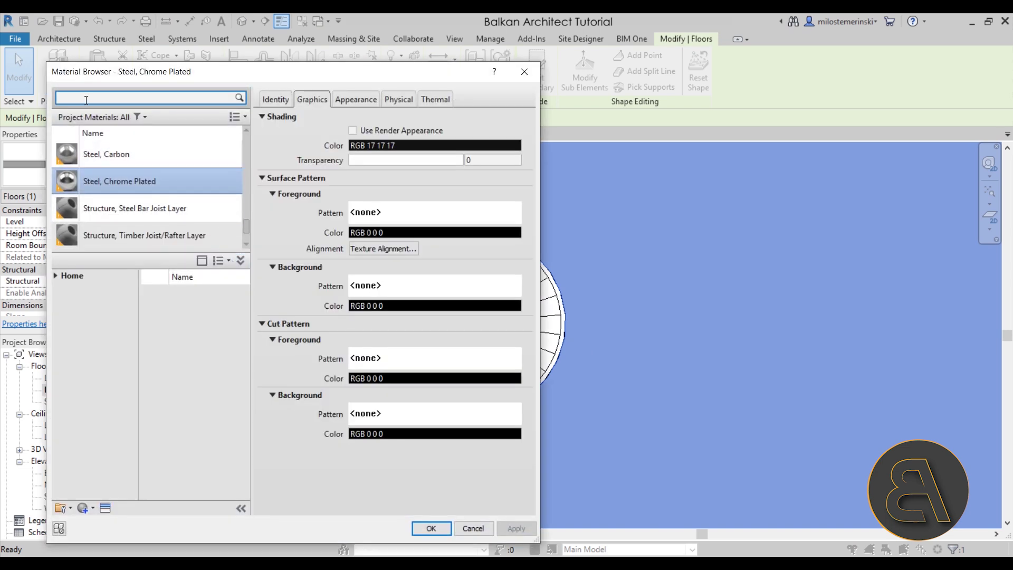
{"action": "type", "text": "whi"}
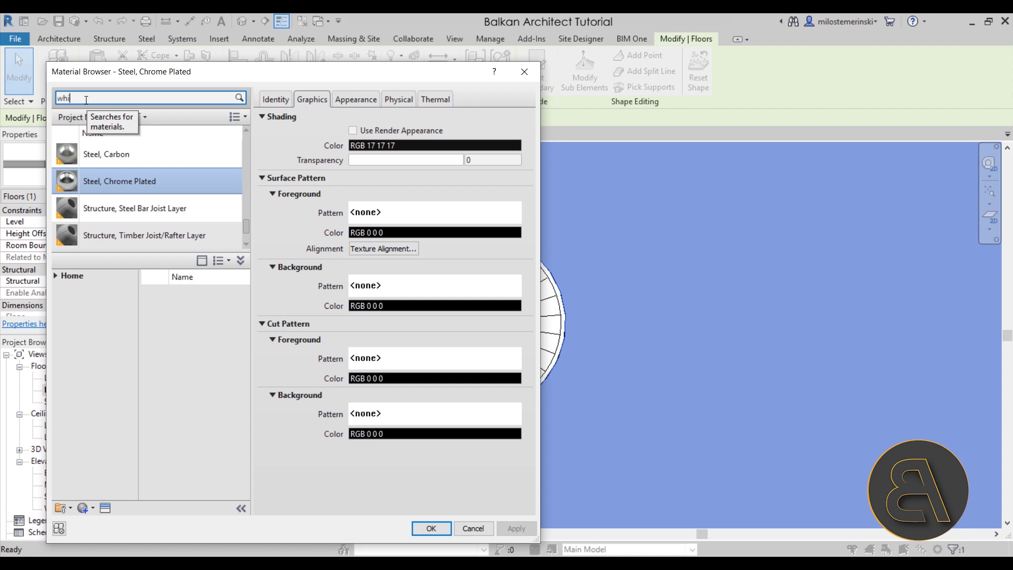
{"action": "scroll", "coordinate": [147, 216], "scroll_direction": "down", "scroll_amount": 1}
{"action": "double_click", "coordinate": [138, 235]}
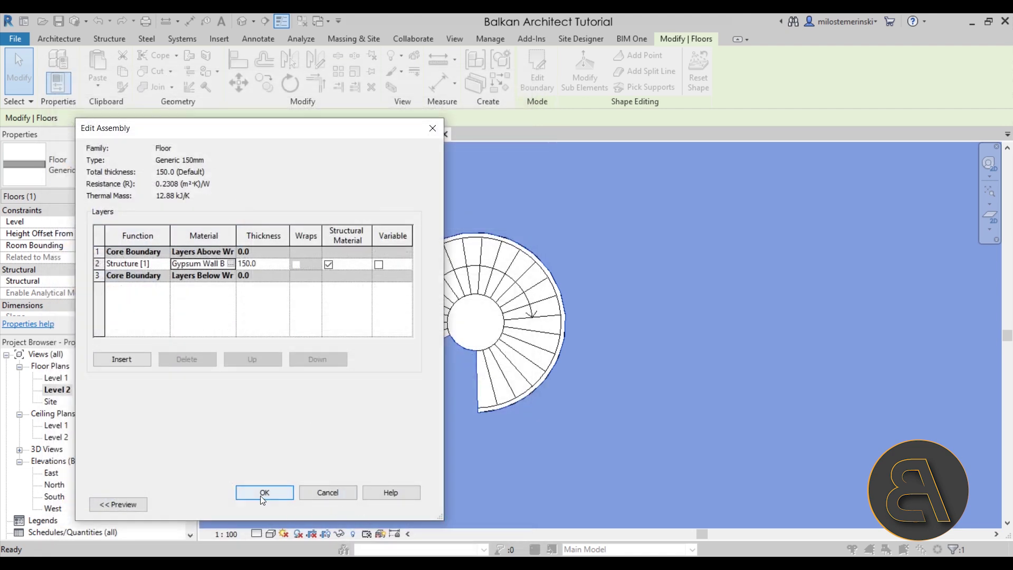
{"action": "left_click", "coordinate": [263, 493]}
{"action": "left_click", "coordinate": [404, 504]}
{"action": "left_click", "coordinate": [279, 503]}
{"action": "key", "text": "Escape"}
Place a camera in the Level 1 plan below and left of the stair, aimed diagonally across it toward its upper right.
{"action": "scroll", "coordinate": [519, 235], "scroll_direction": "down", "scroll_amount": 2}
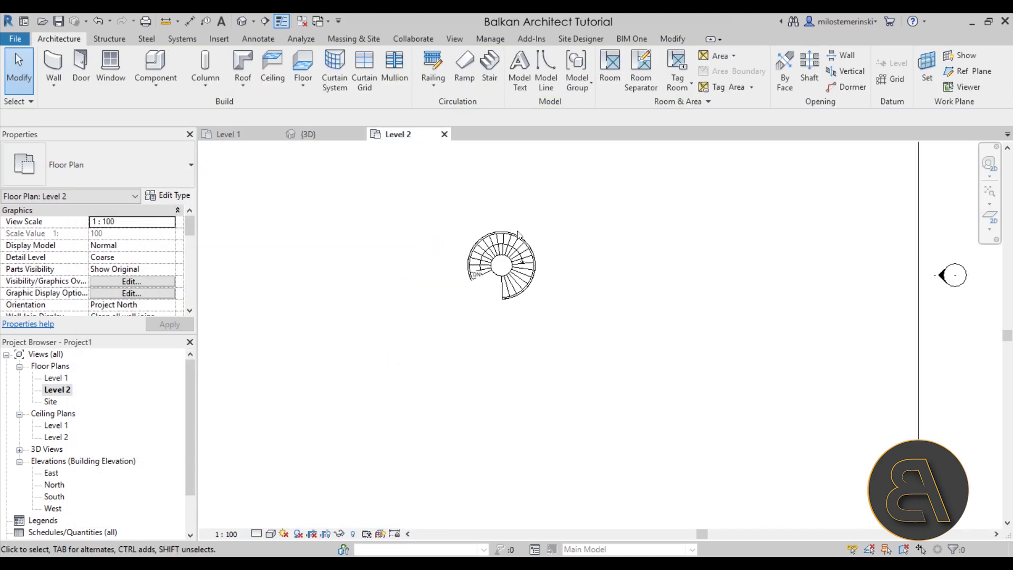
{"action": "scroll", "coordinate": [449, 317], "scroll_direction": "down", "scroll_amount": 1}
{"action": "left_click", "coordinate": [242, 135]}
{"action": "scroll", "coordinate": [414, 279], "scroll_direction": "up", "scroll_amount": 5}
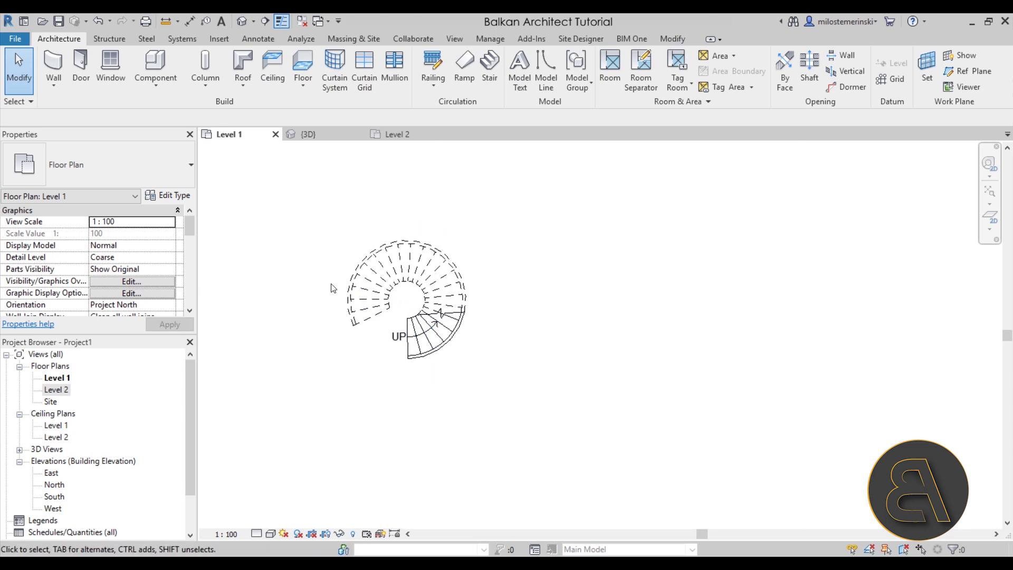
{"action": "left_click", "coordinate": [255, 25]}
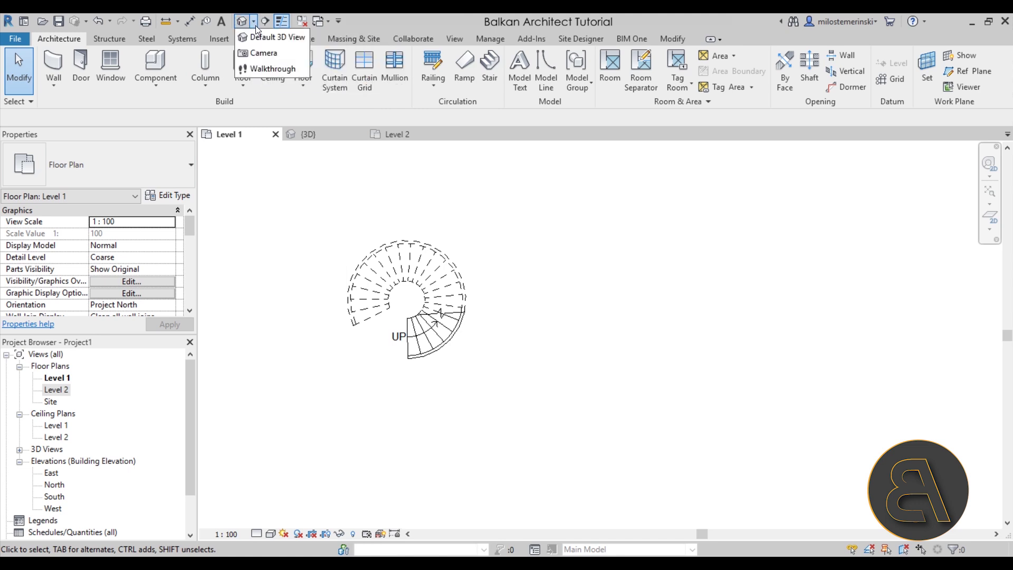
{"action": "left_click", "coordinate": [263, 54]}
{"action": "left_click", "coordinate": [343, 418]}
{"action": "left_click", "coordinate": [450, 232]}
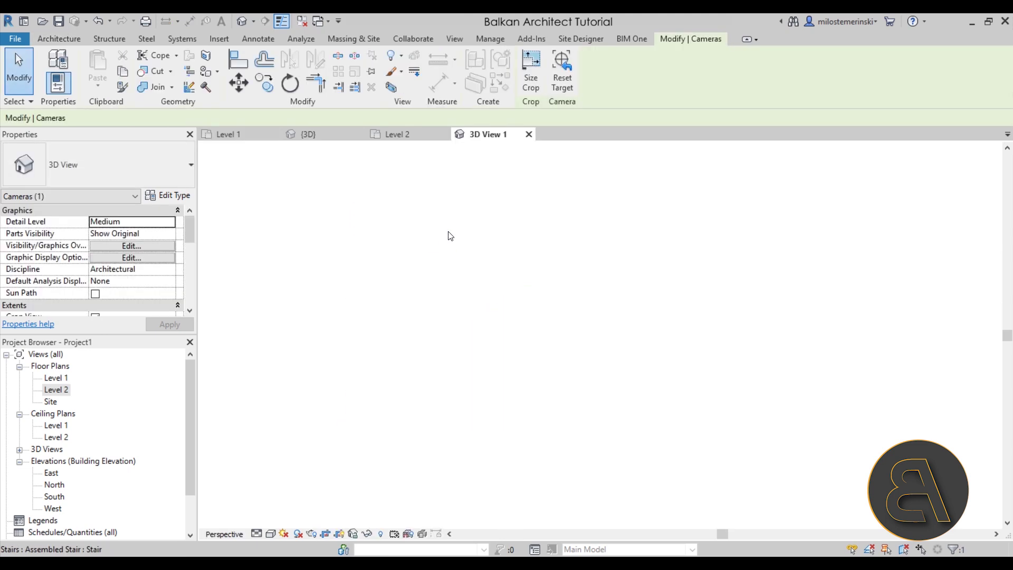
Extend the camera view's crop region downward and upward to frame the whole staircase and the Level 2 opening.
{"action": "scroll", "coordinate": [386, 267], "scroll_direction": "down", "scroll_amount": 3}
{"action": "left_click_drag", "start_coordinate": [490, 386], "coordinate": [490, 424]}
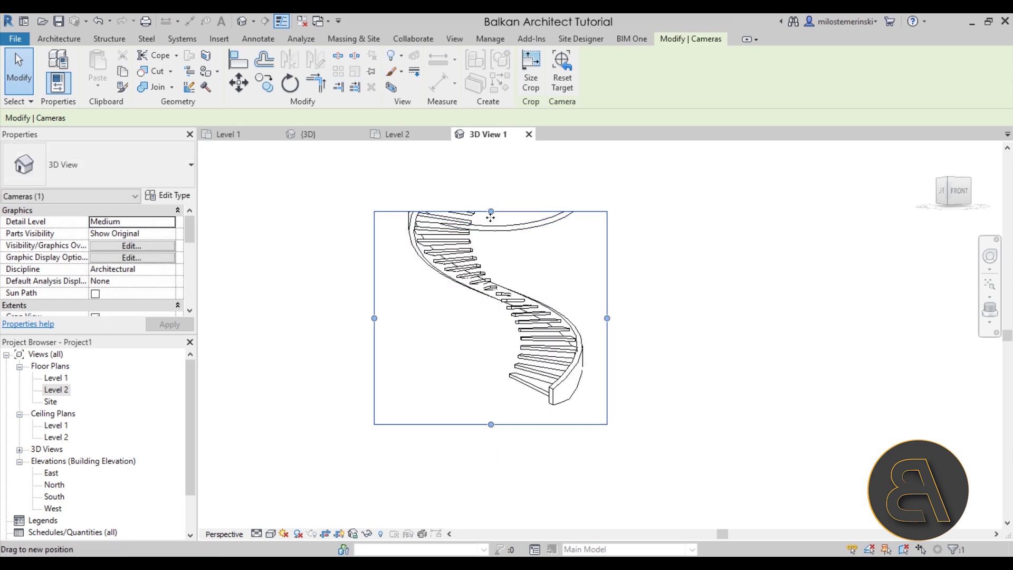
{"action": "left_click_drag", "start_coordinate": [491, 217], "coordinate": [491, 144]}
{"action": "scroll", "coordinate": [533, 285], "scroll_direction": "up", "scroll_amount": 2}
{"action": "left_click", "coordinate": [533, 284]}
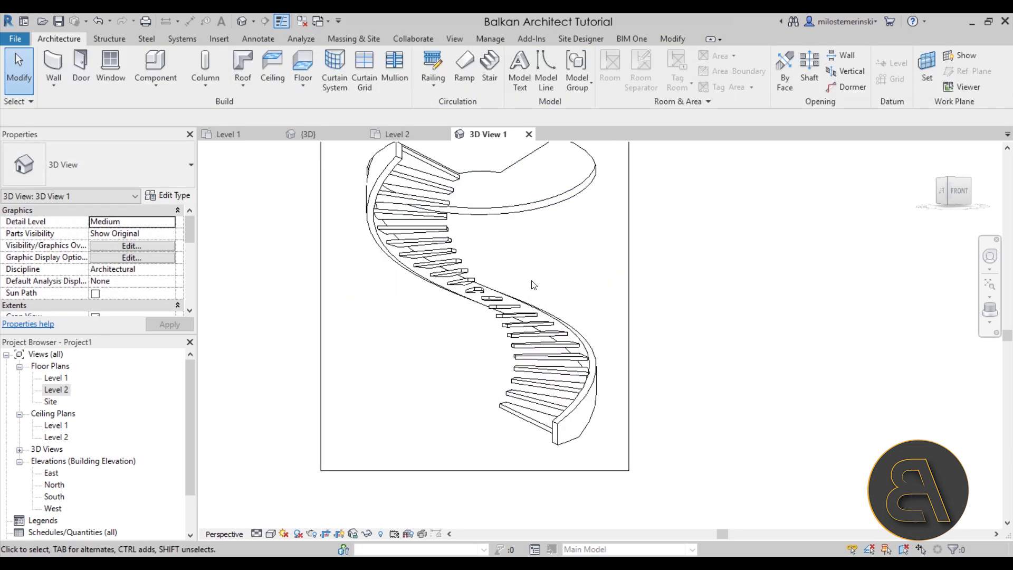
{"action": "middle_click_drag", "start_coordinate": [533, 285], "coordinate": [524, 327]}
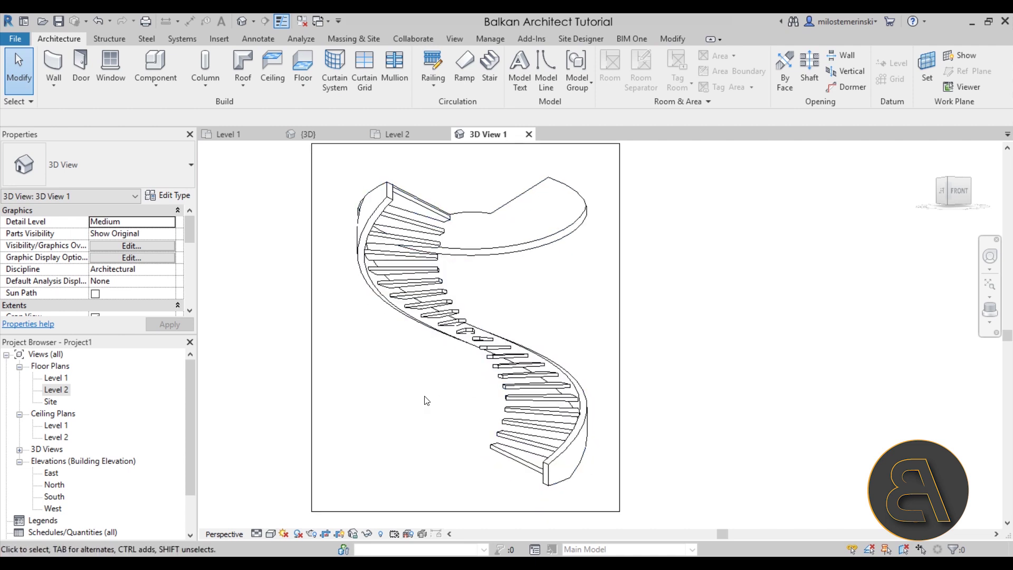
Turn off Far Clip Active for the camera view.
{"action": "scroll", "coordinate": [127, 247], "scroll_direction": "down", "scroll_amount": 3}
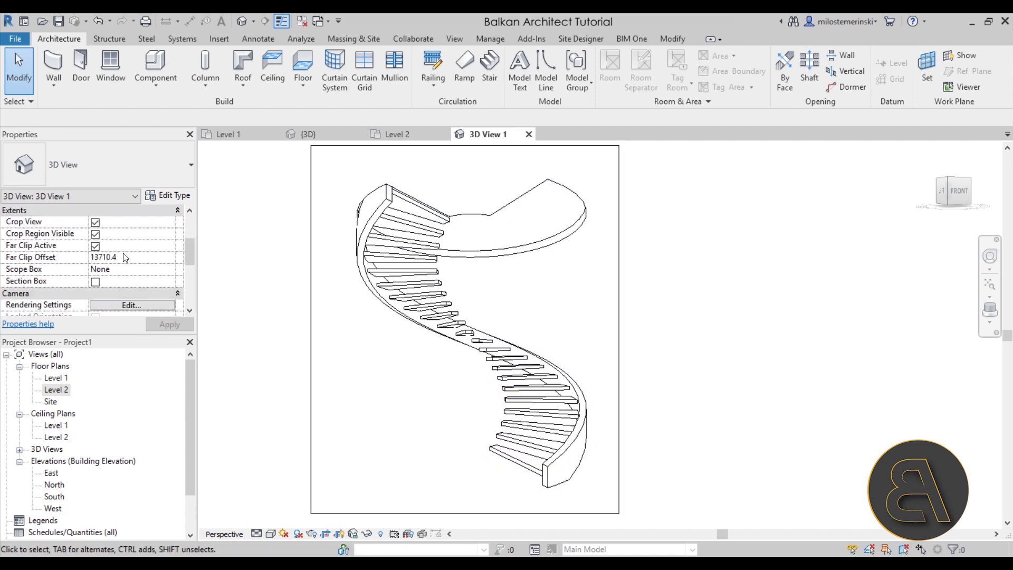
{"action": "left_click", "coordinate": [95, 246]}
{"action": "left_click", "coordinate": [170, 324]}
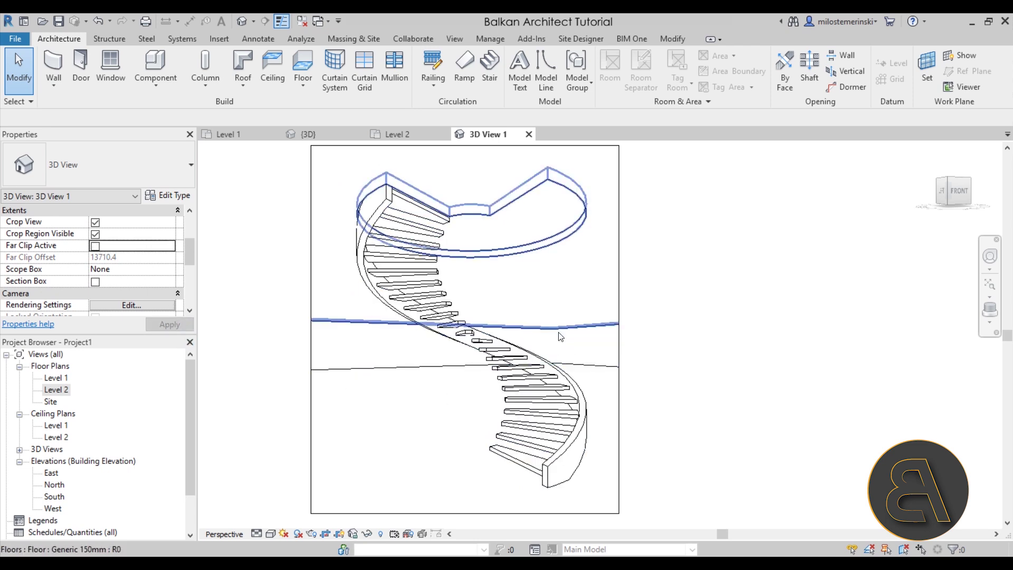
{"action": "scroll", "coordinate": [457, 401], "scroll_direction": "down", "scroll_amount": 2}
{"action": "middle_click_drag", "start_coordinate": [456, 402], "coordinate": [550, 420]}
{"action": "scroll", "coordinate": [437, 413], "scroll_direction": "up", "scroll_amount": 1}
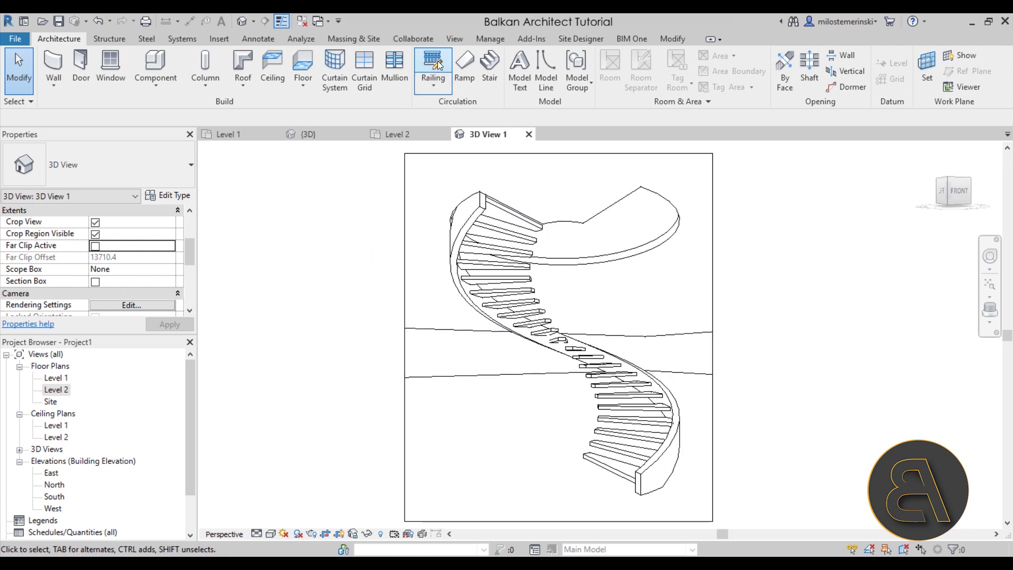
Render the camera view at Medium quality with printer resolution set to 300 DPI.
{"action": "left_click", "coordinate": [455, 40]}
{"action": "left_click", "coordinate": [311, 58]}
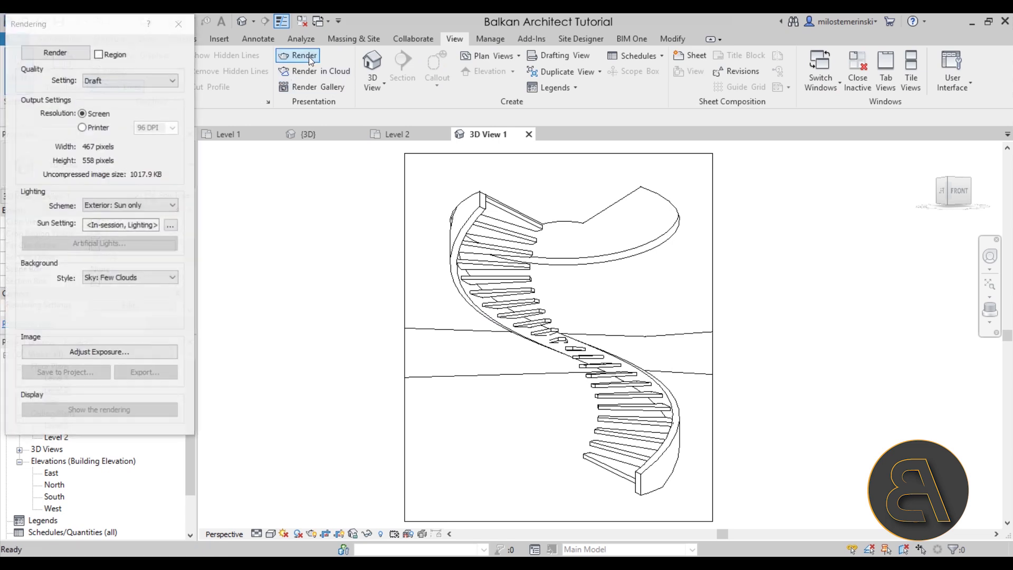
{"action": "left_click_drag", "start_coordinate": [108, 29], "coordinate": [145, 87]}
{"action": "left_click", "coordinate": [158, 136]}
{"action": "scroll", "coordinate": [147, 148], "scroll_direction": "up", "scroll_amount": 2}
{"action": "left_click", "coordinate": [135, 152]}
{"action": "left_click", "coordinate": [119, 183]}
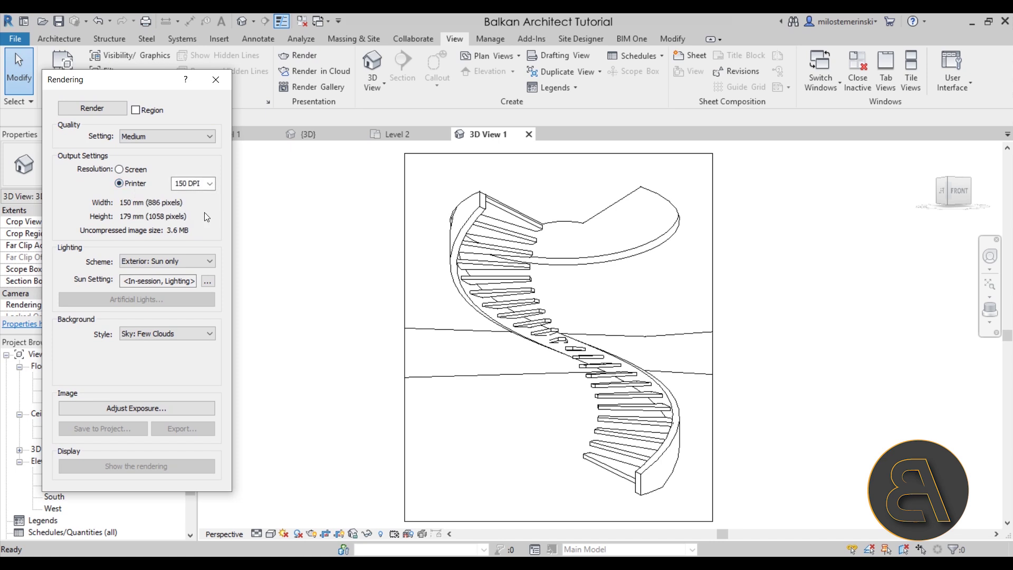
{"action": "left_click", "coordinate": [209, 183]}
{"action": "left_click", "coordinate": [193, 209]}
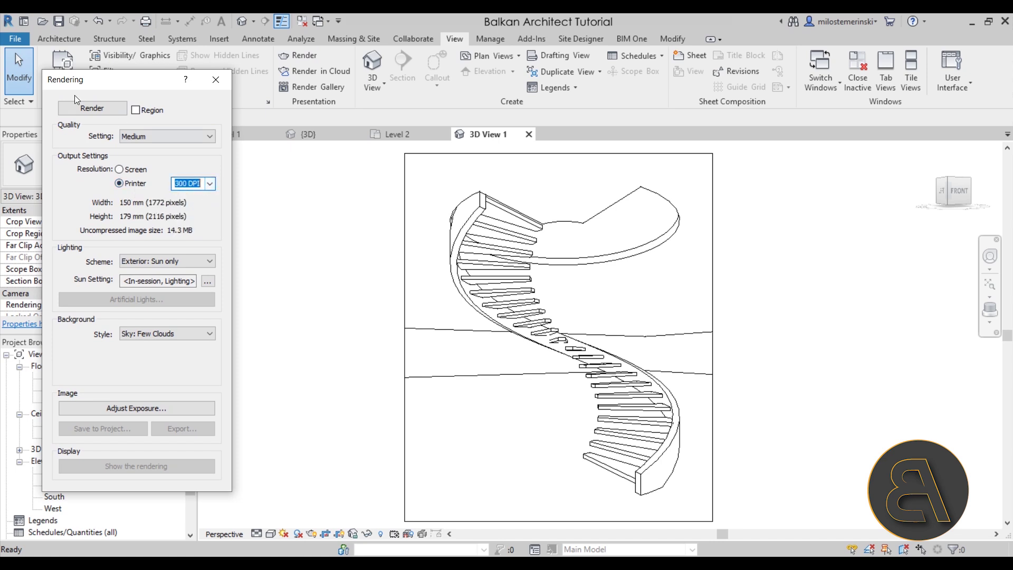
{"action": "left_click", "coordinate": [108, 109]}
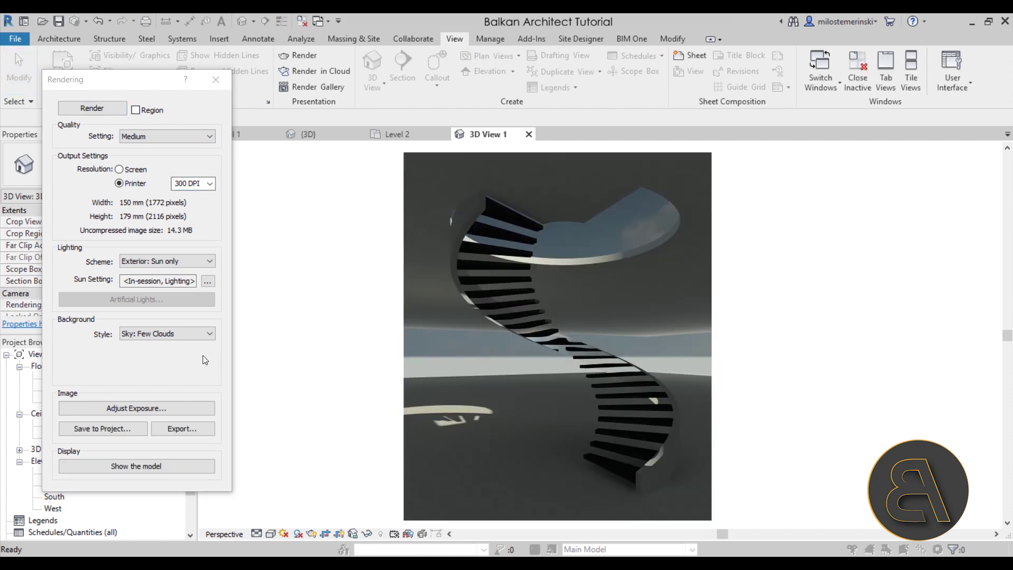
Brighten the rendered image by lowering its exposure value to 12.27.
{"action": "left_click", "coordinate": [87, 410]}
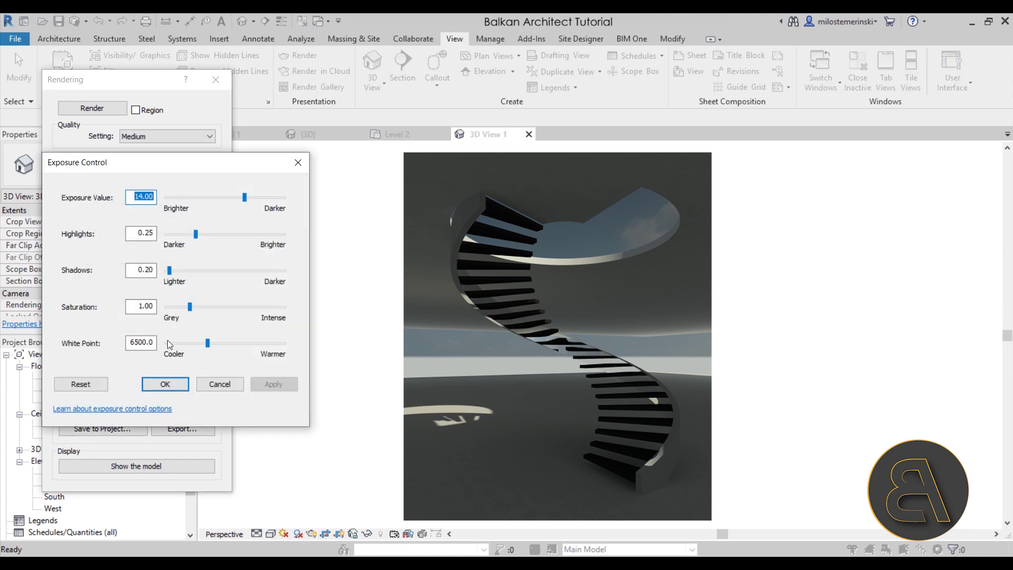
{"action": "left_click_drag", "start_coordinate": [244, 198], "coordinate": [238, 200]}
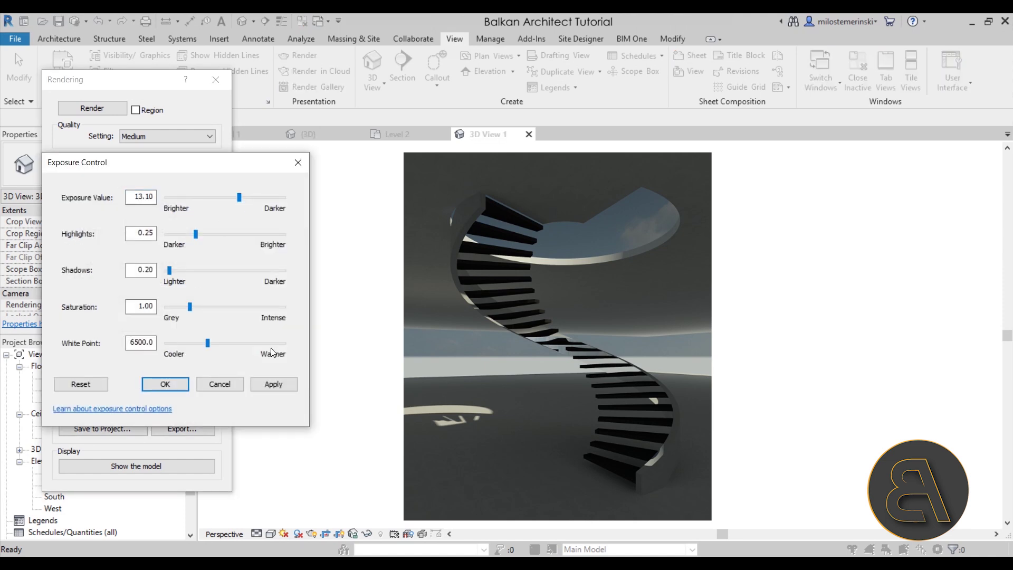
{"action": "left_click", "coordinate": [270, 384]}
{"action": "left_click_drag", "start_coordinate": [239, 200], "coordinate": [234, 200]}
{"action": "left_click", "coordinate": [265, 381]}
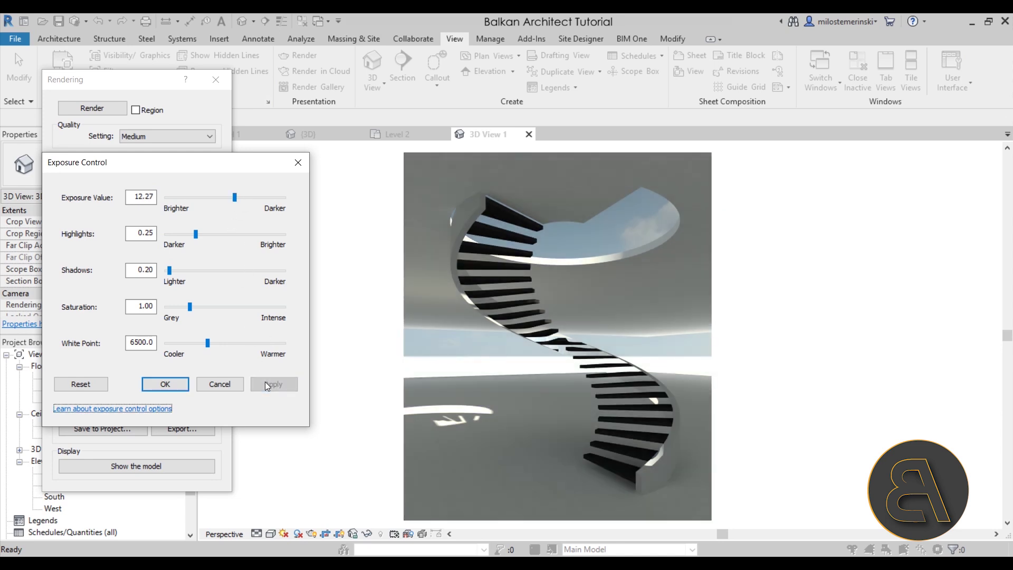
{"action": "left_click", "coordinate": [163, 381]}
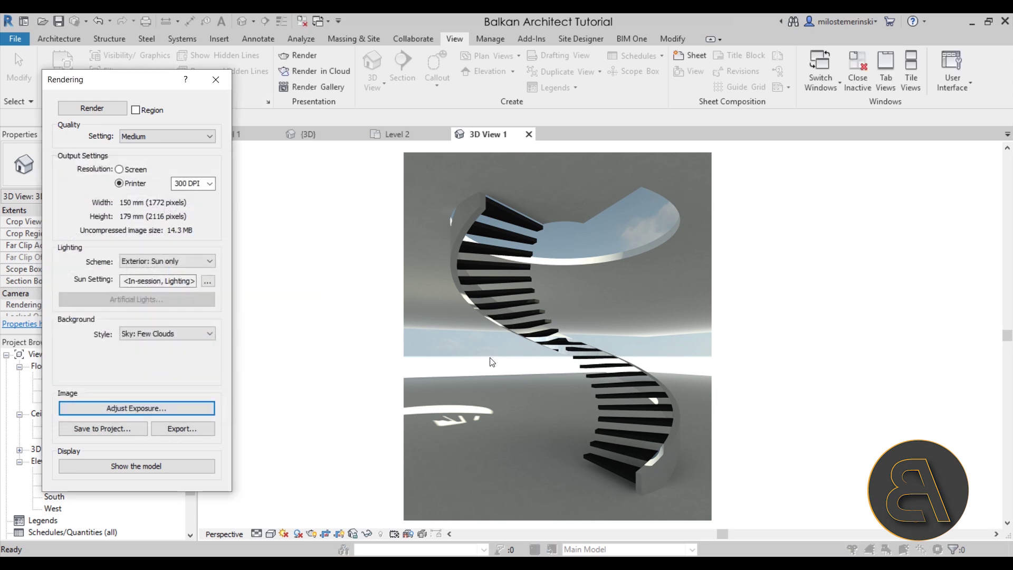